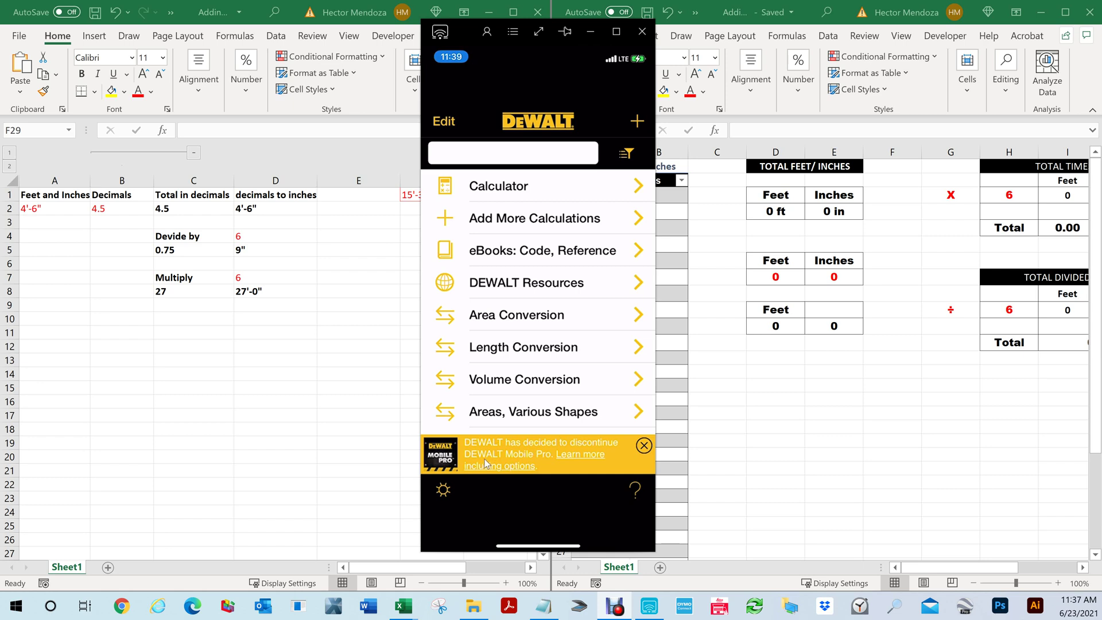
pyautogui.click(570, 460)
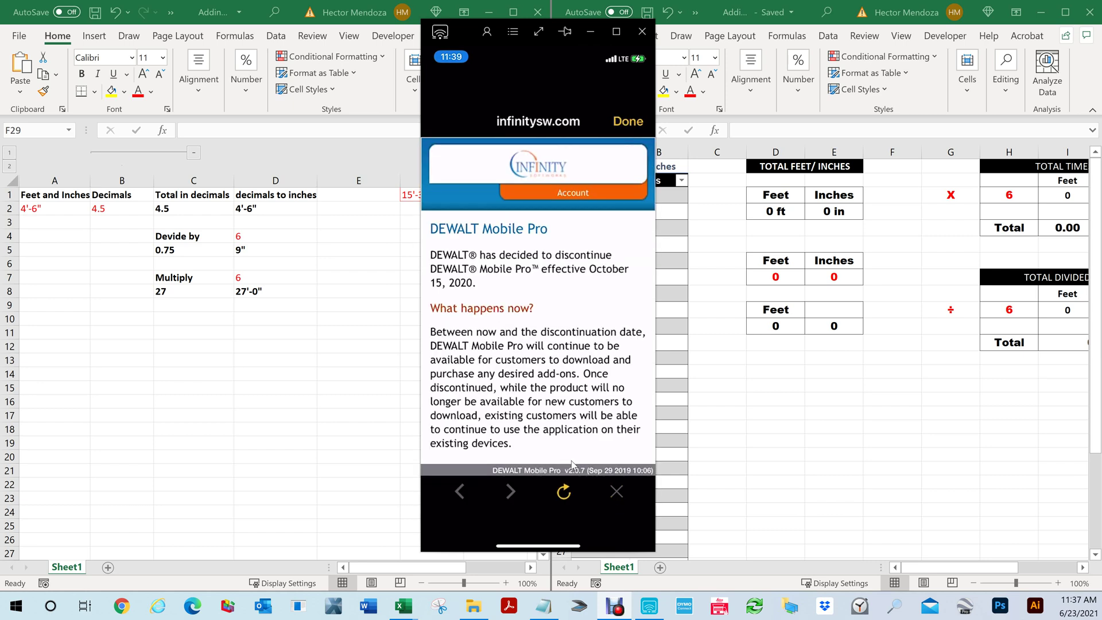
pyautogui.scroll(-3, 572, 463)
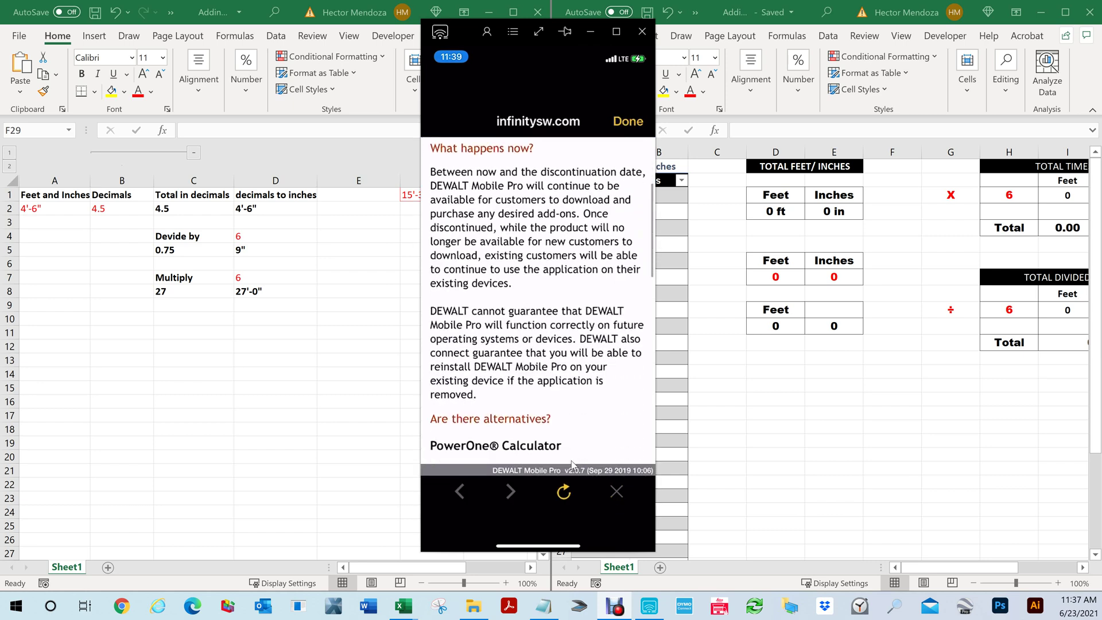
pyautogui.scroll(-3, 572, 464)
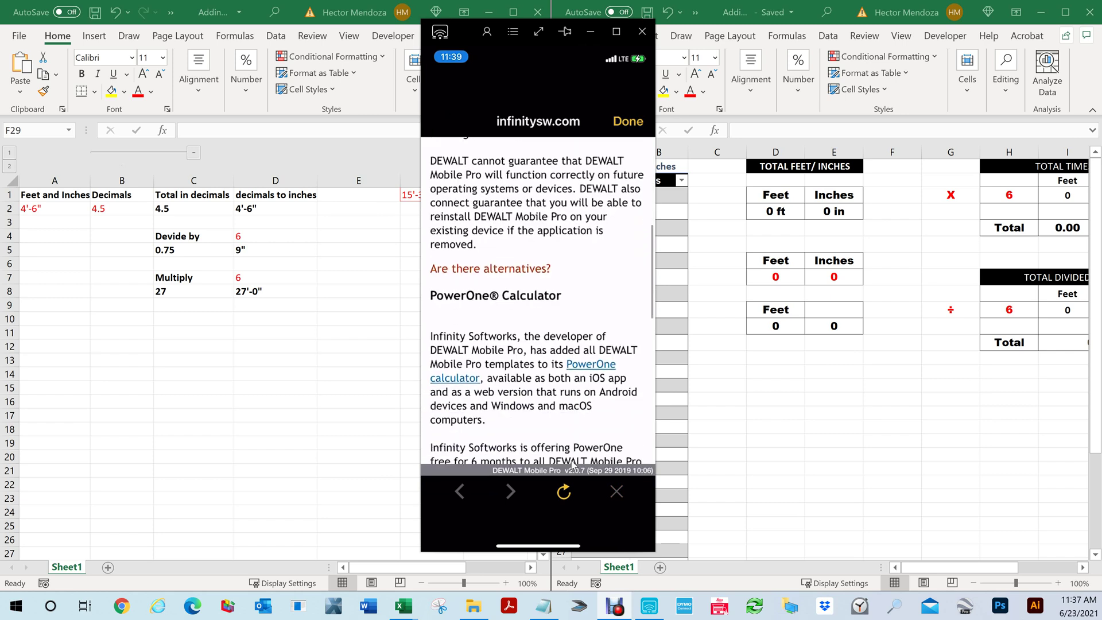
pyautogui.scroll(-3, 571, 464)
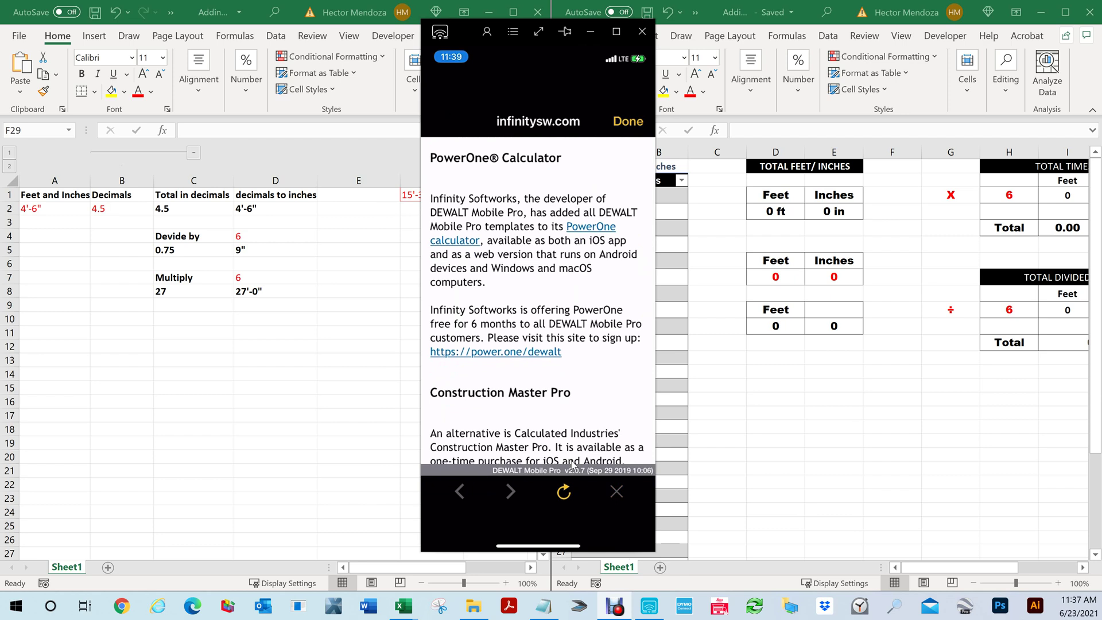
pyautogui.scroll(-3, 571, 464)
pyautogui.scroll(3, 572, 463)
pyautogui.scroll(-3, 571, 463)
pyautogui.scroll(-3, 572, 463)
pyautogui.scroll(5, 572, 463)
pyautogui.scroll(5, 571, 463)
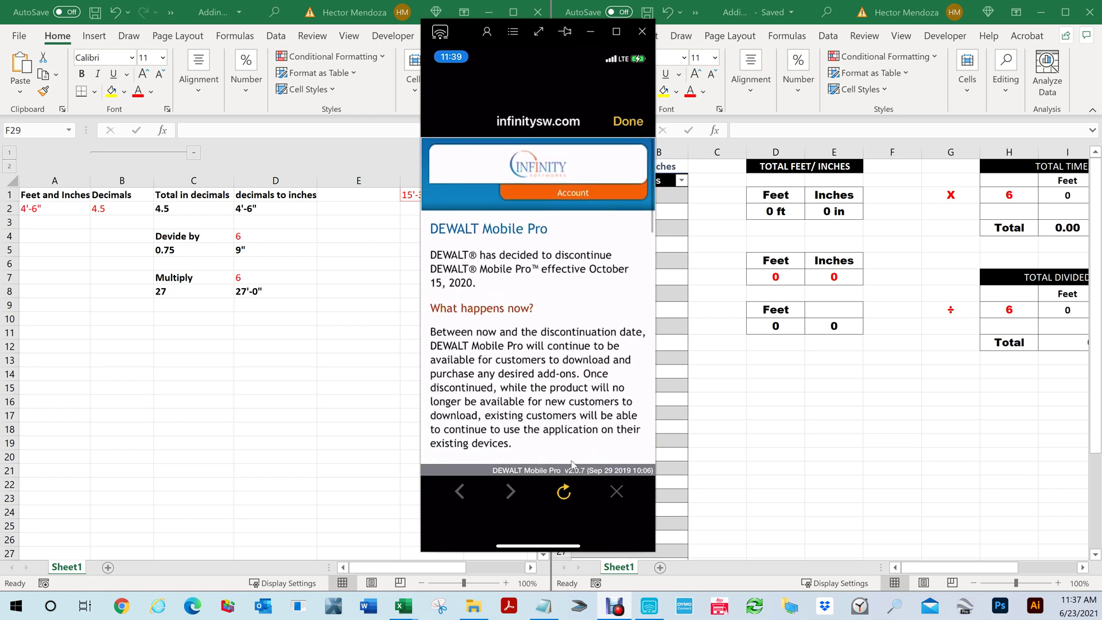
pyautogui.scroll(2, 571, 464)
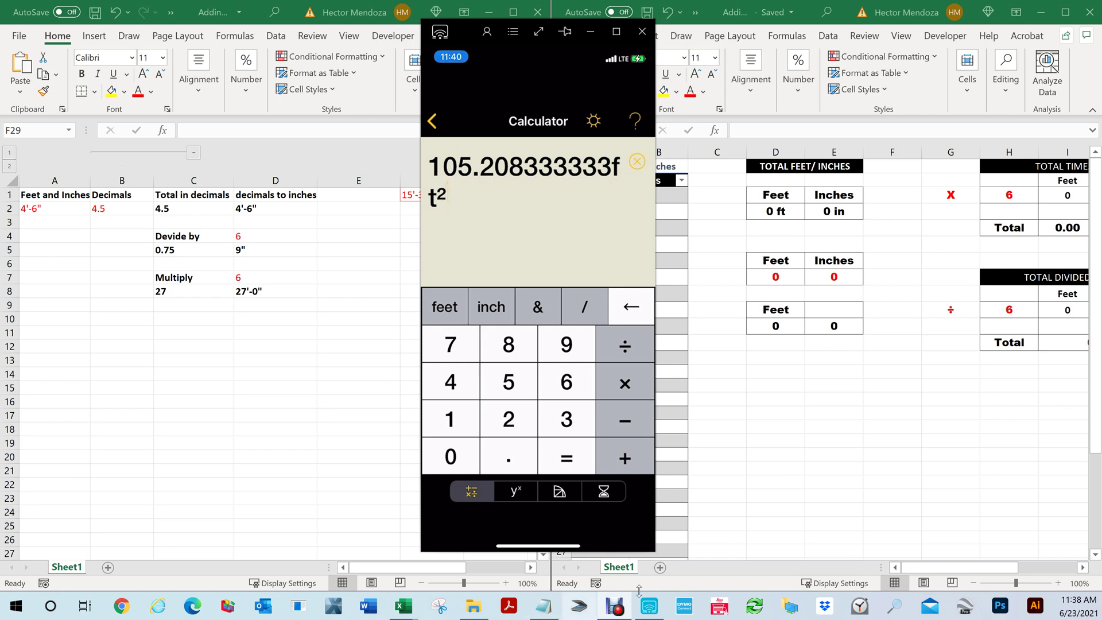
# Open the 'Link to inches.txt' note beside the calculator and select its Dropbox share link
pyautogui.click(542, 609)
pyautogui.click(276, 542)
pyautogui.hotkey('shift', 'Up')
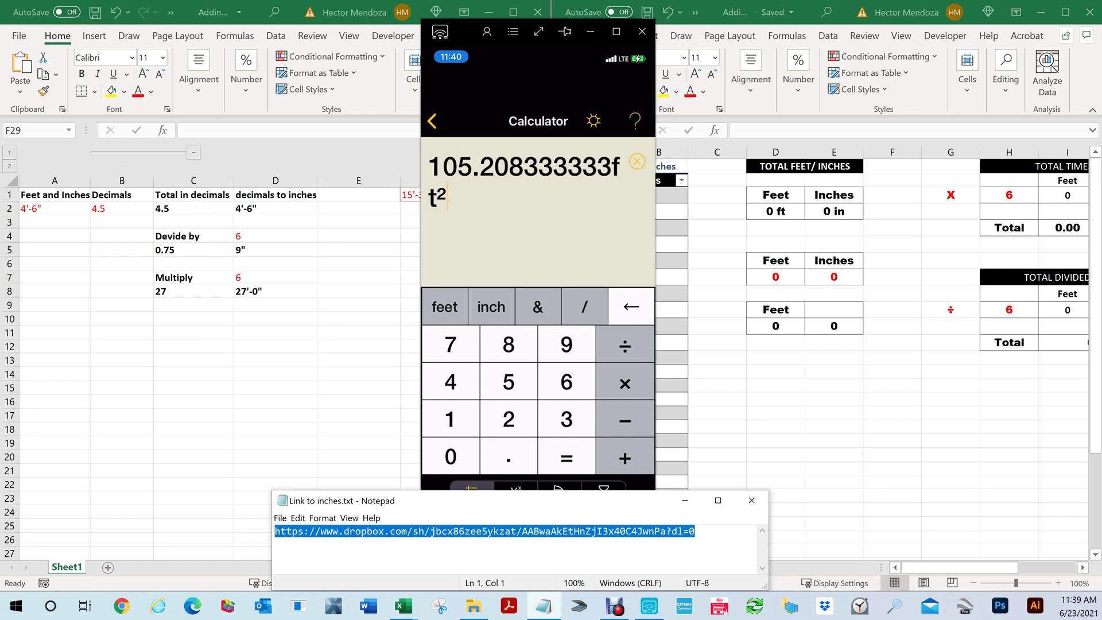
# Reselect the full Dropbox link in Notepad, then bring the mirrored DEWALT calculator back to front
pyautogui.moveTo(694, 531); pyautogui.dragTo(527, 531)
pyautogui.click(401, 545)
pyautogui.moveTo(694, 531); pyautogui.dragTo(275, 531)
pyautogui.hotkey('alt', 'Tab')
pyautogui.hotkey('alt', 'Tab')
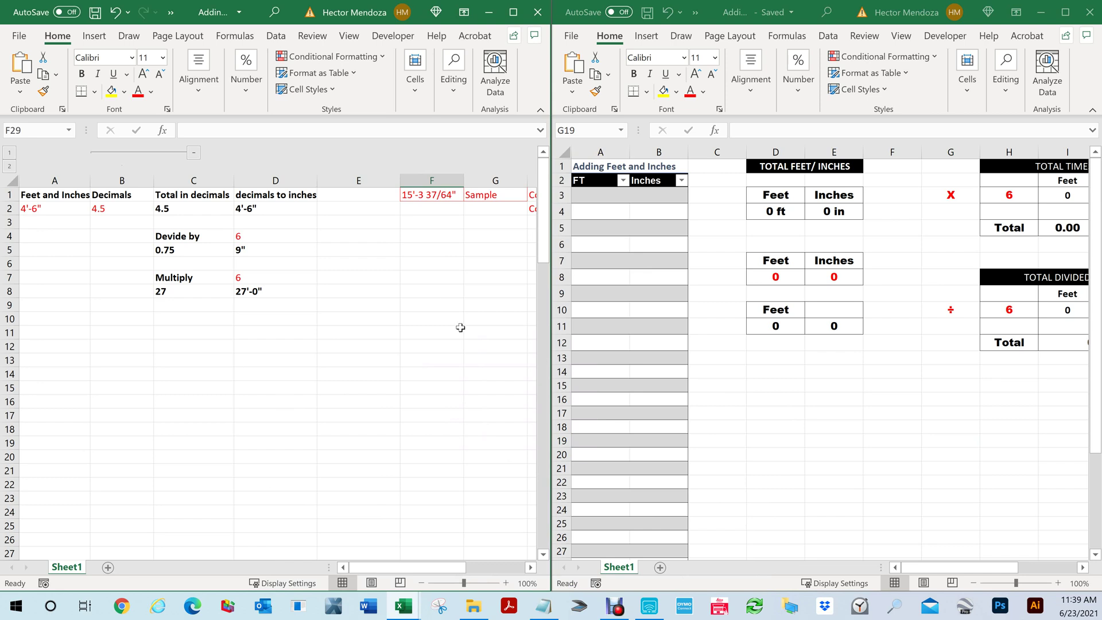
pyautogui.hotkey('alt', 'Tab')
pyautogui.hotkey('alt', 'Tab')
pyautogui.hotkey('alt', 'Tab')
pyautogui.hotkey('alt', 'Tab')
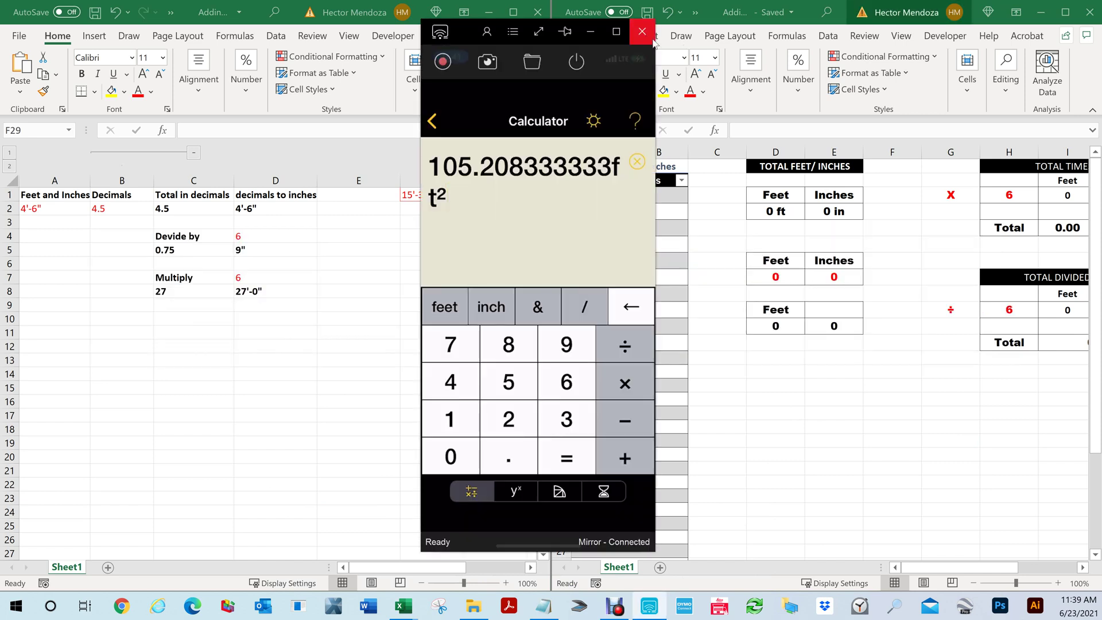
# Move the mirrored calculator window right to reveal columns F and G of the left workbook
pyautogui.moveTo(467, 26); pyautogui.dragTo(617, 66)
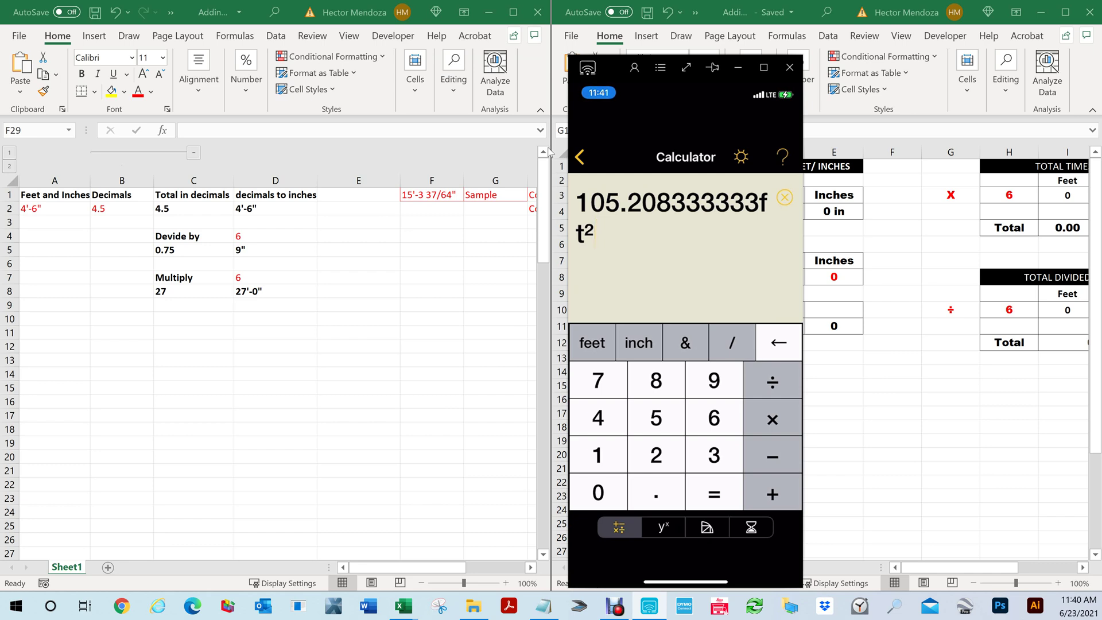
pyautogui.moveTo(769, 164)
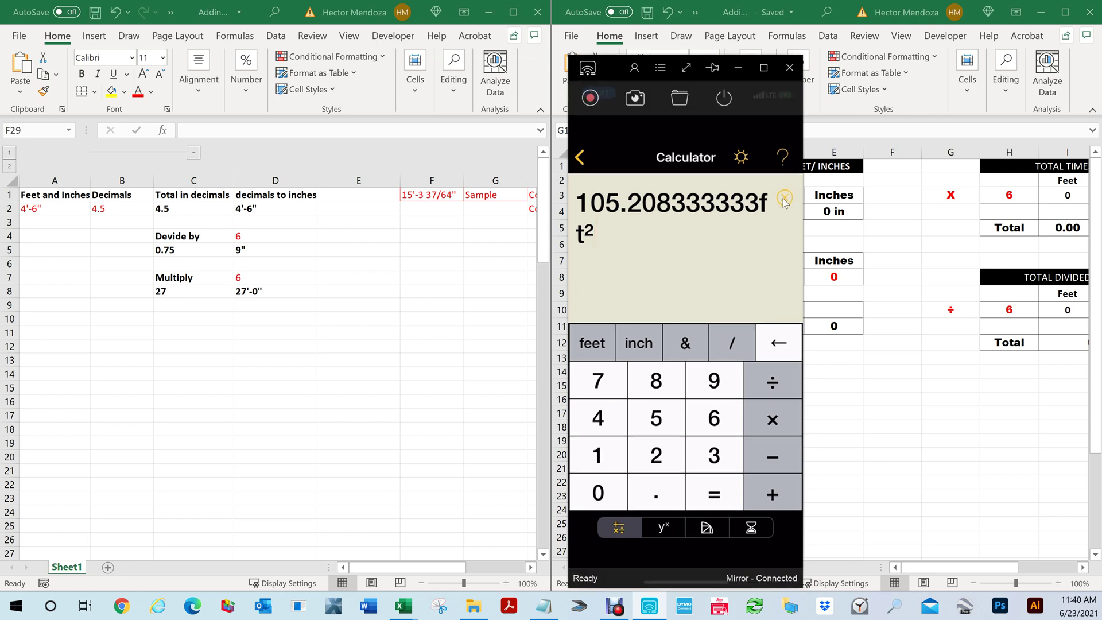
# Clear the calculator and total 2'3" + 4'6" + 5'1" + 10'8"
pyautogui.click(784, 198)
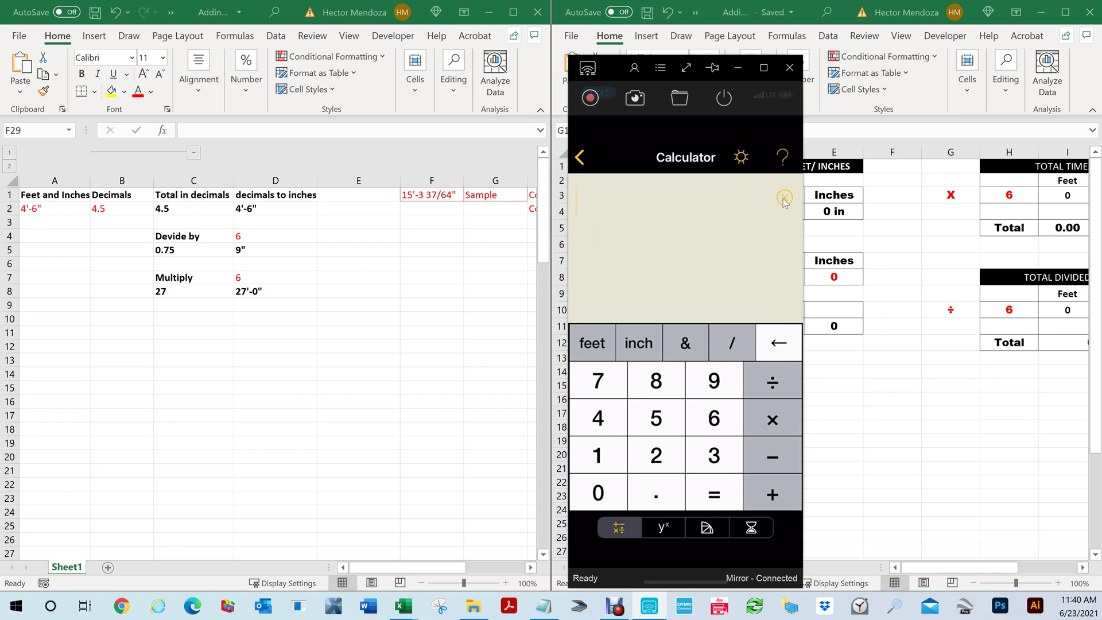
pyautogui.write('2\'3"+4\'6')
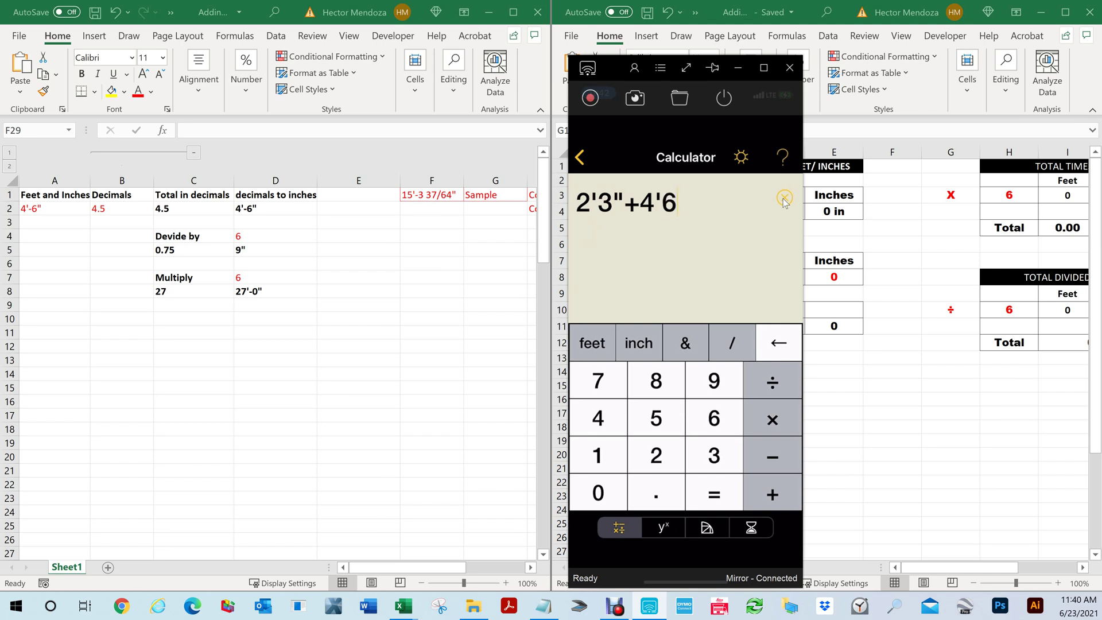
pyautogui.write('"+5\'1"+')
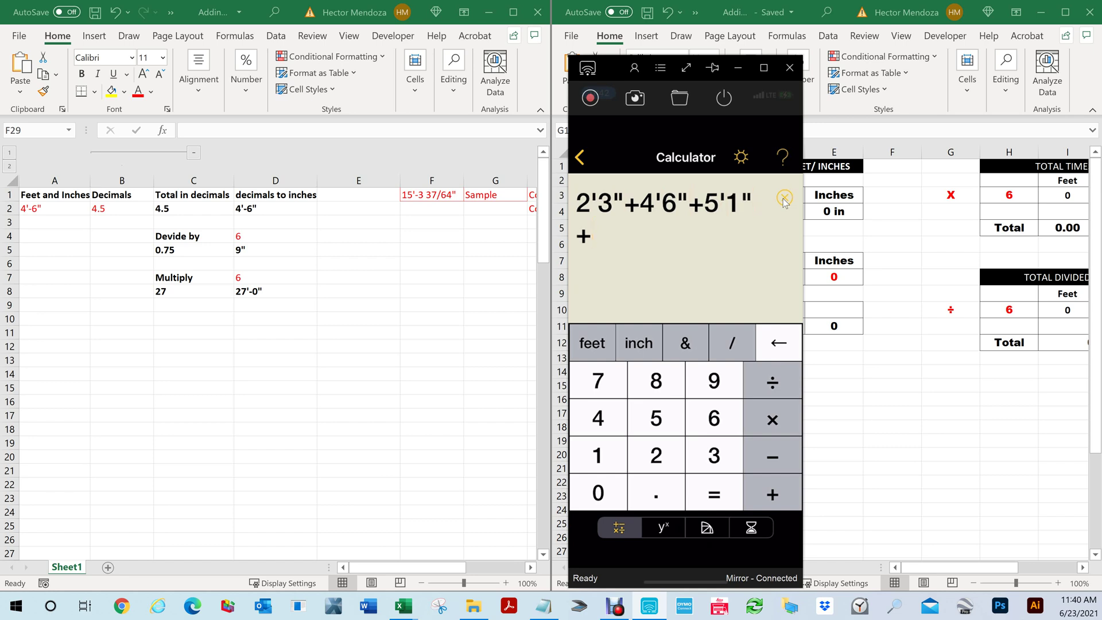
pyautogui.write('10\'8"')
pyautogui.press('Return')
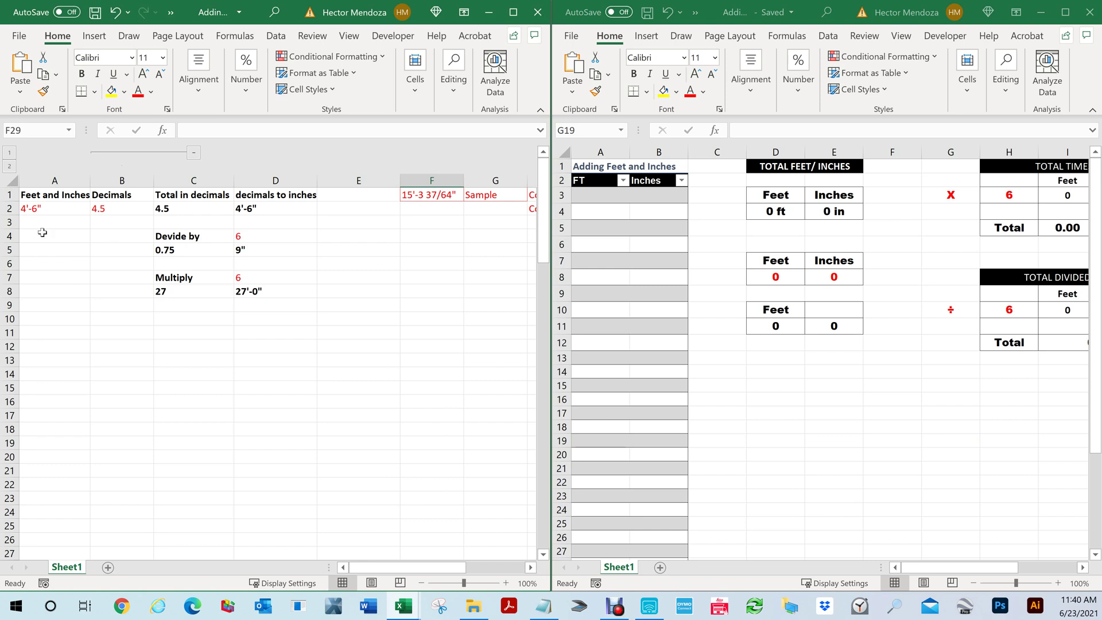
# Replace the A2 measurement with 2'-3", giving 2.25 decimal feet and 13'-6" multiplied
pyautogui.click(43, 235)
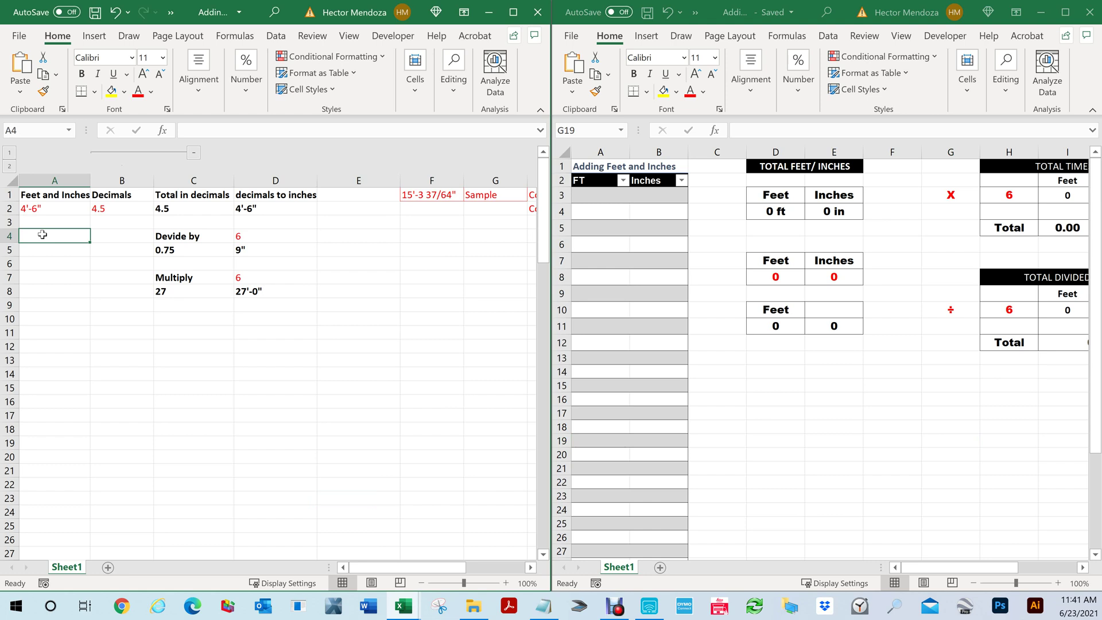
pyautogui.click(761, 391)
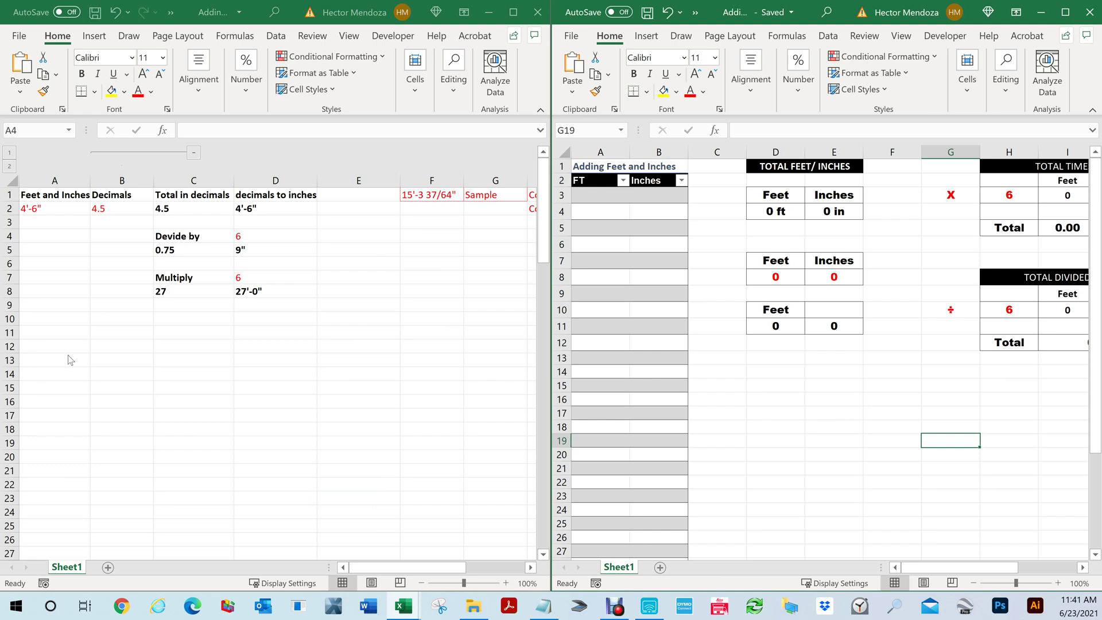
pyautogui.click(48, 207)
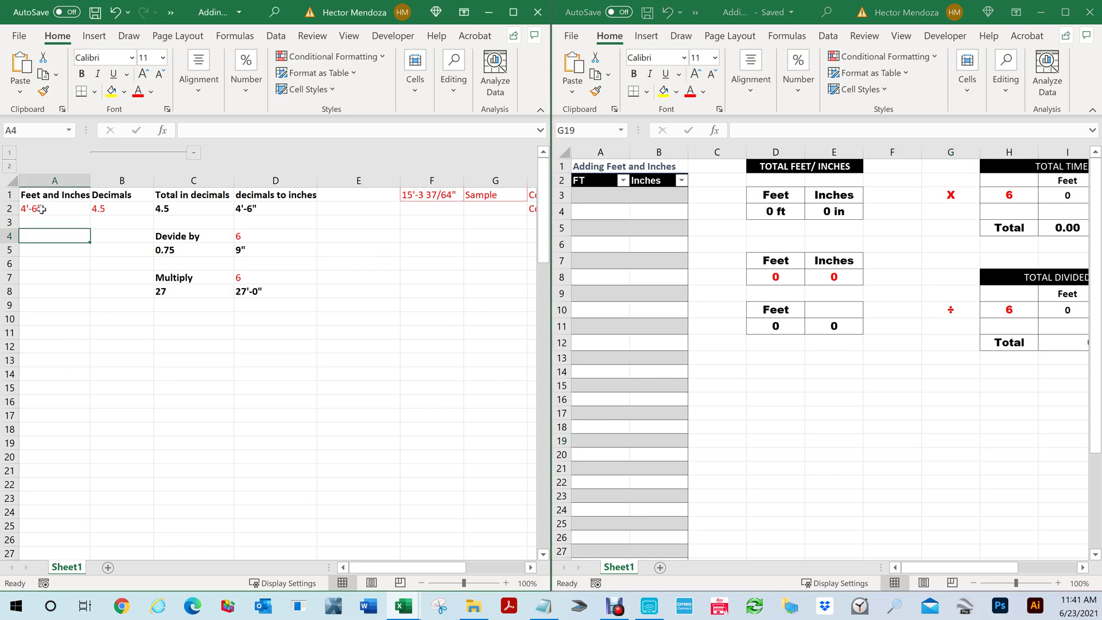
pyautogui.click(42, 209)
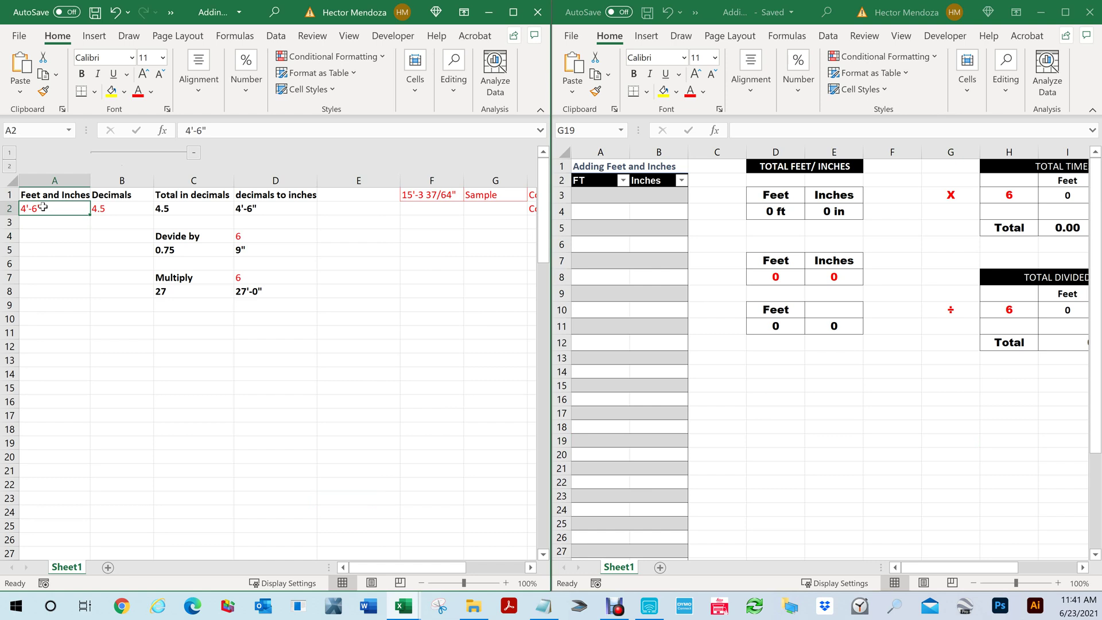
pyautogui.write("2'-")
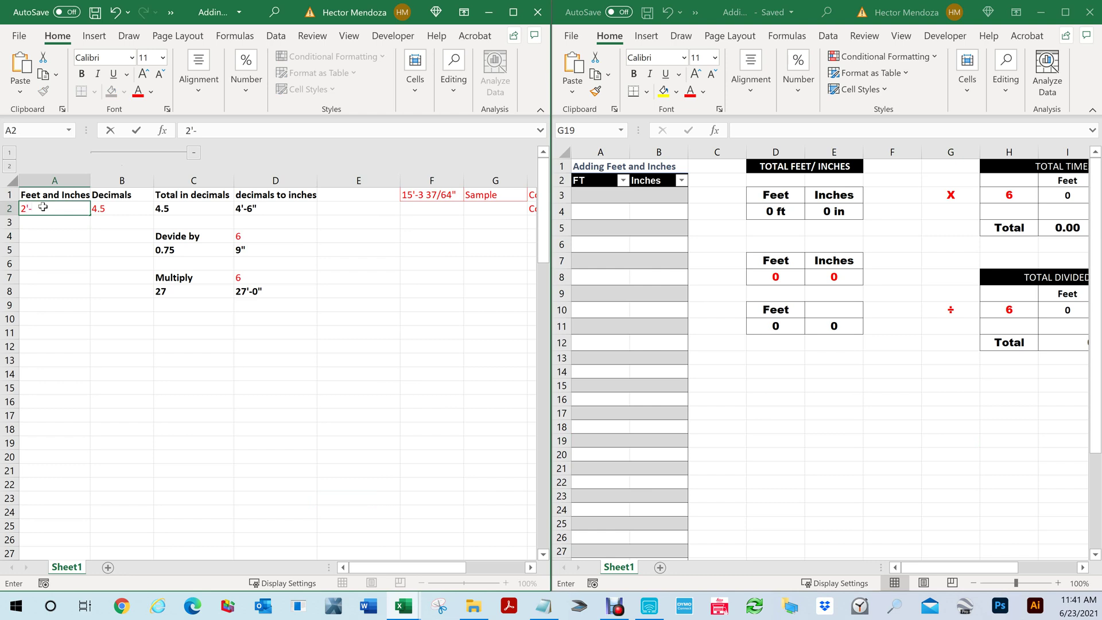
pyautogui.write('3')
pyautogui.press('Return')
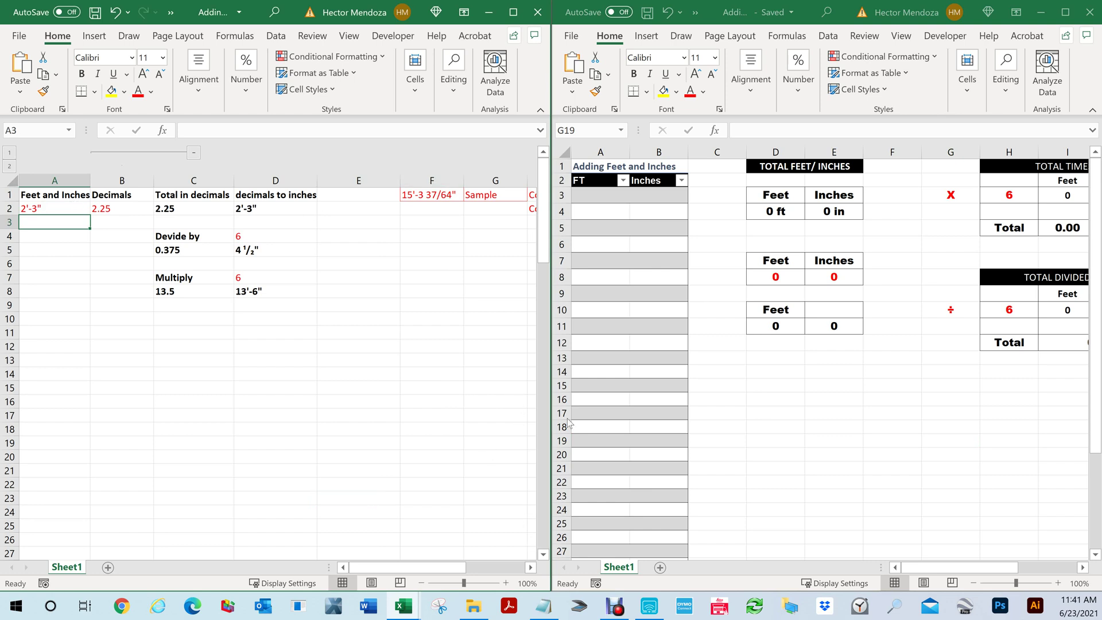
# Widen the left workbook and enter 4'-6", 5'-1" and 10'8" in A3 through A5
pyautogui.moveTo(550, 391); pyautogui.dragTo(518, 402)
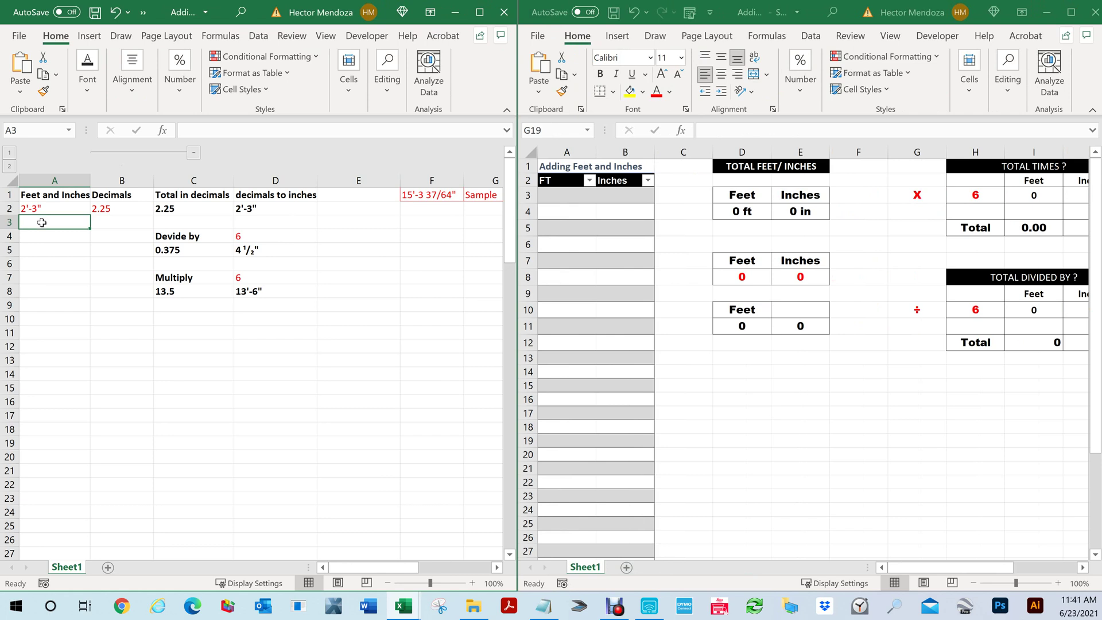
pyautogui.write("4'")
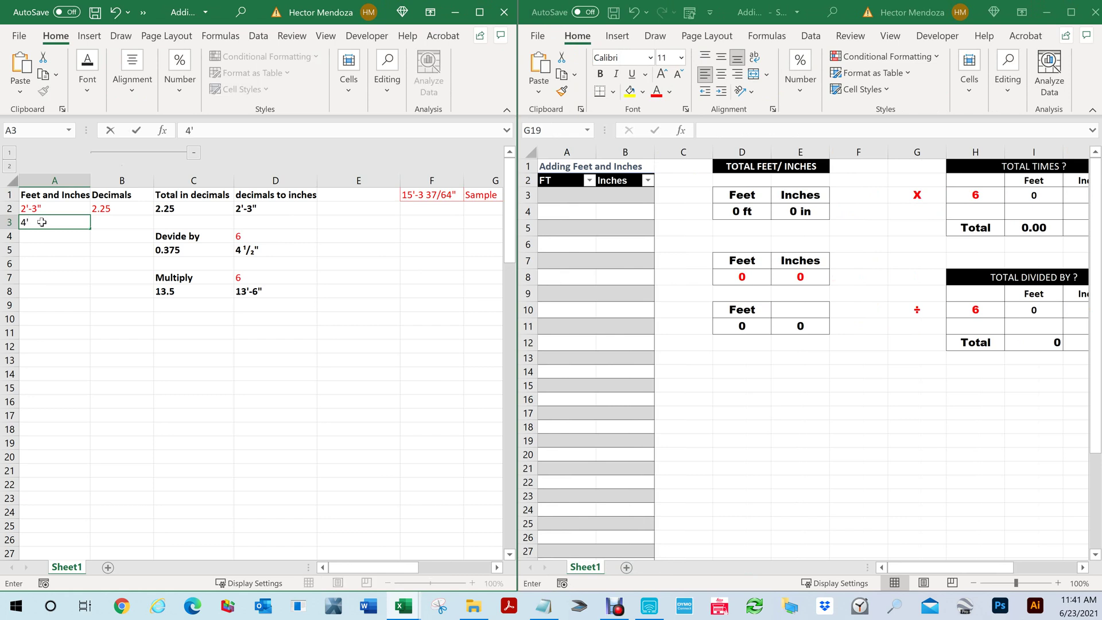
pyautogui.write('-6')
pyautogui.press('Return')
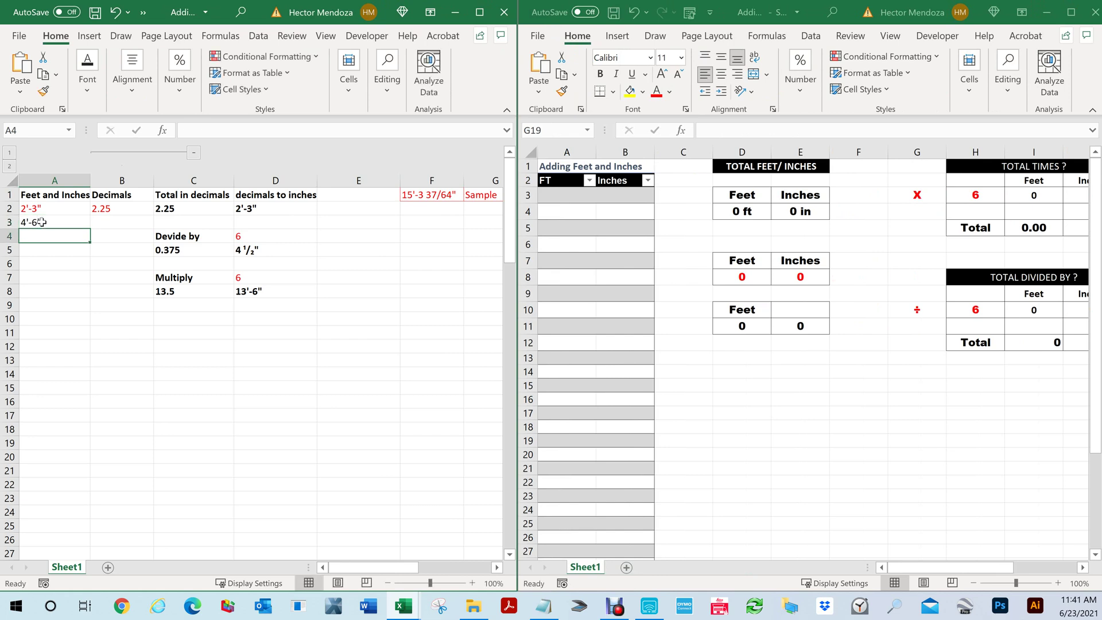
pyautogui.write('5')
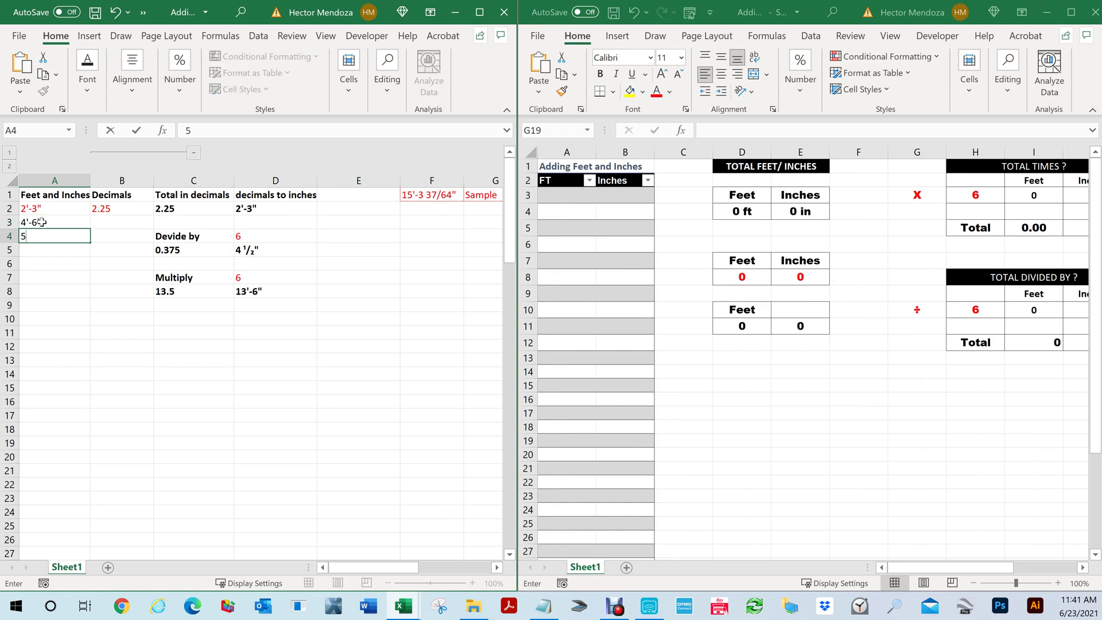
pyautogui.write('\'-1"')
pyautogui.press('Return')
pyautogui.write("10'8")
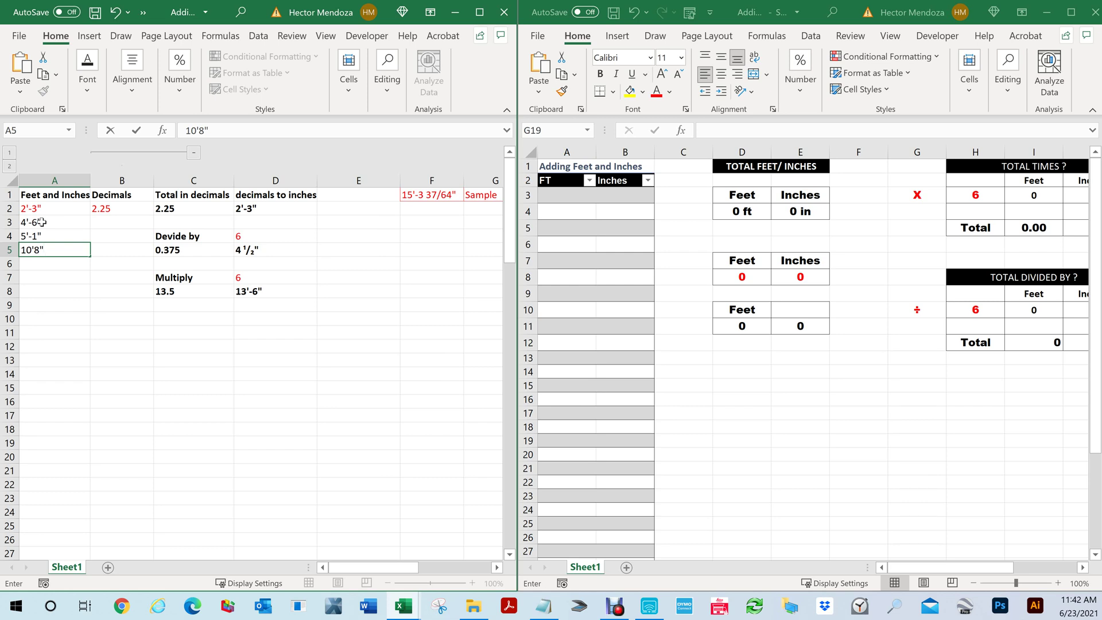
pyautogui.press('Return')
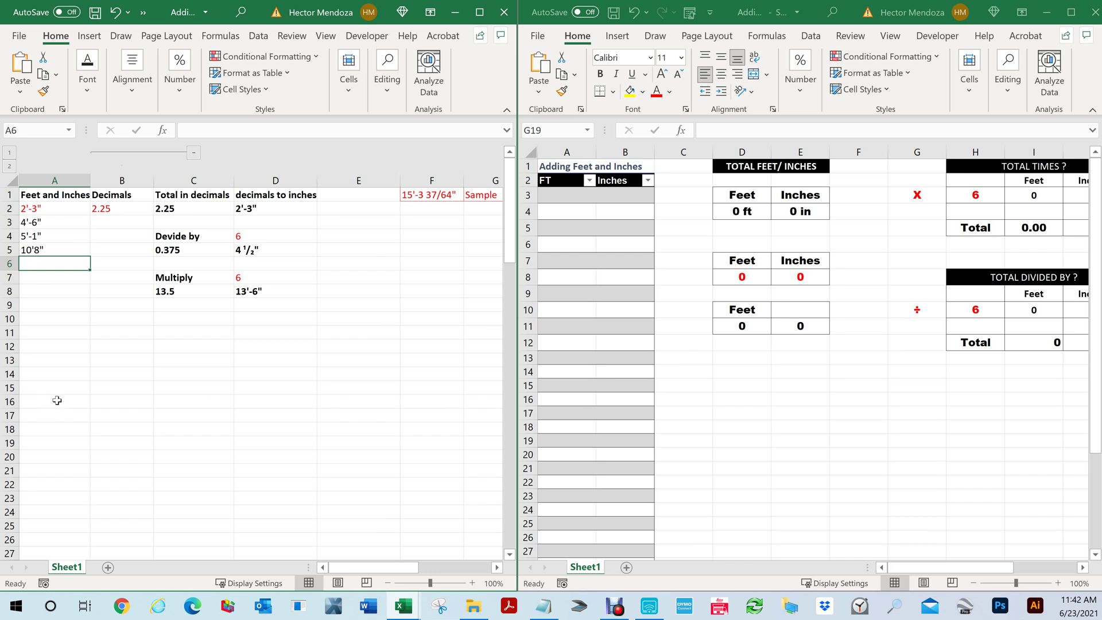
pyautogui.click(57, 400)
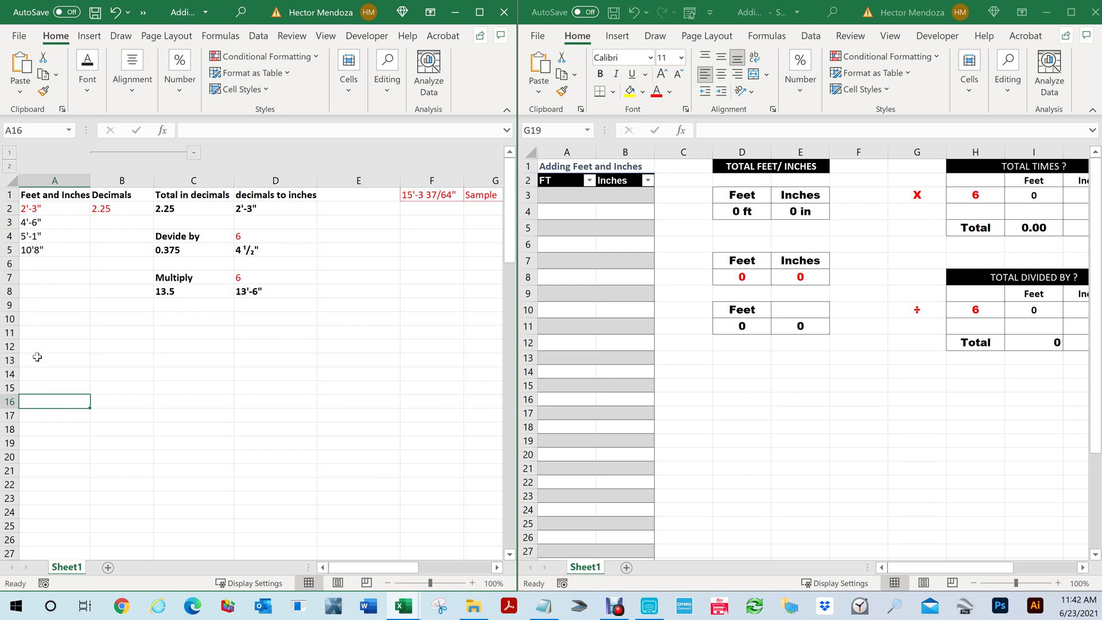
# Fill B2's decimal conversion down to B5 and correct A5 to 10'-8", totaling 22'-6"
pyautogui.click(103, 209)
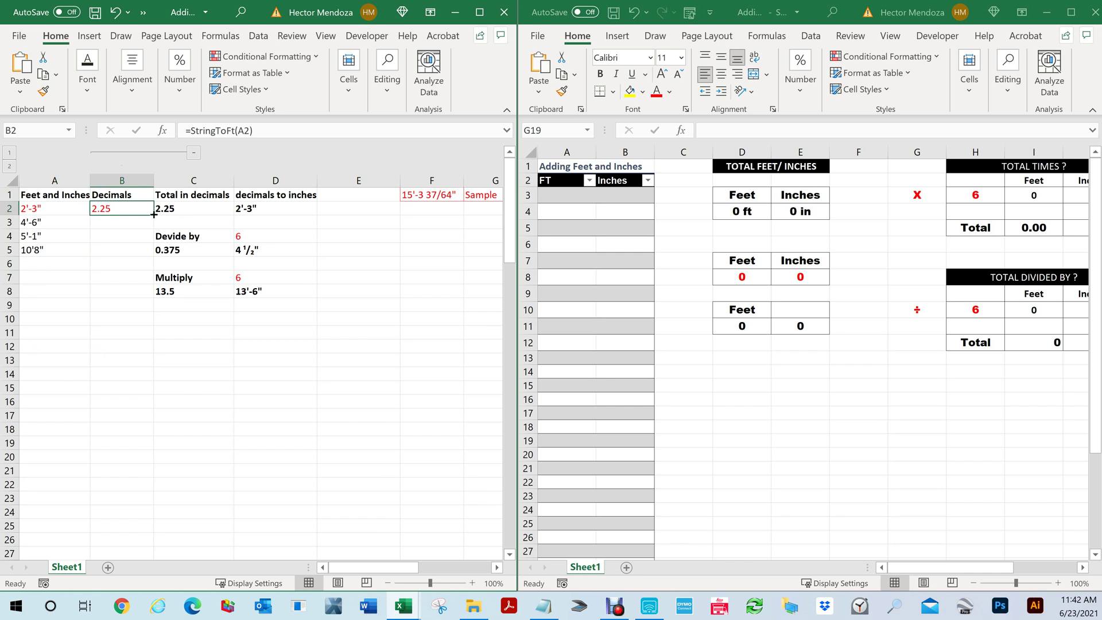
pyautogui.moveTo(154, 214); pyautogui.dragTo(130, 258)
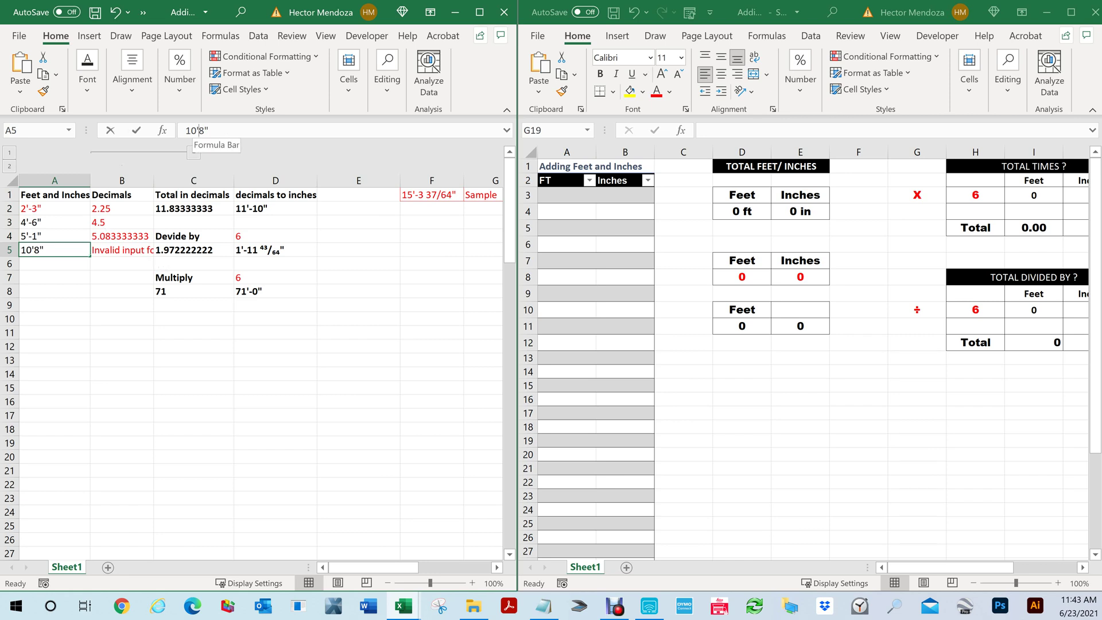
pyautogui.click(194, 131)
pyautogui.write('-')
pyautogui.press('Return')
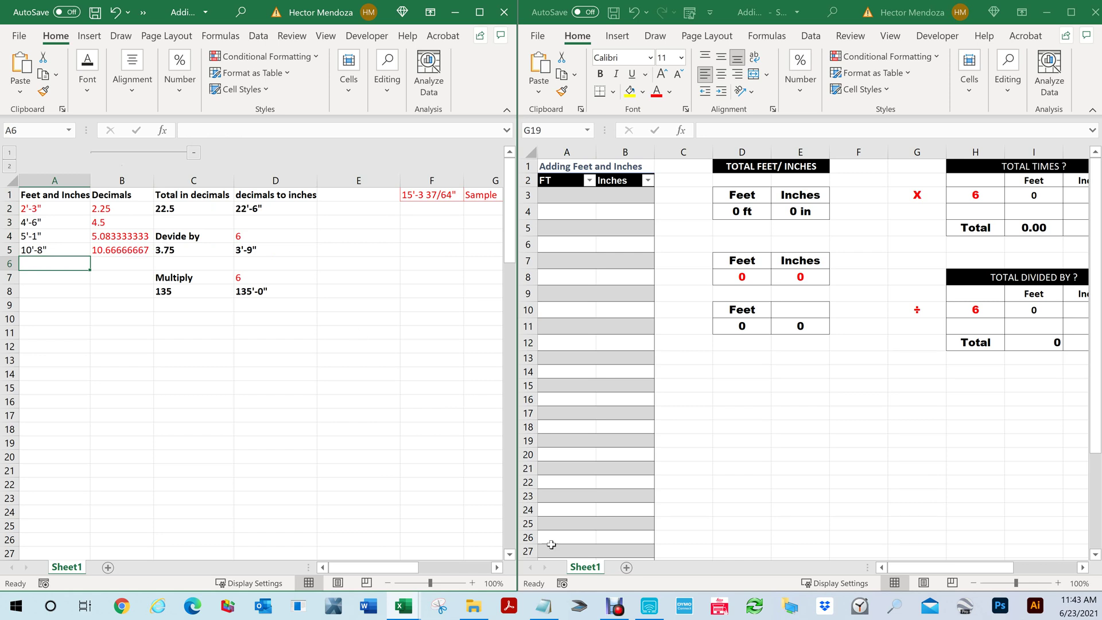
pyautogui.moveTo(545, 615)
pyautogui.hotkey('alt', 'Tab')
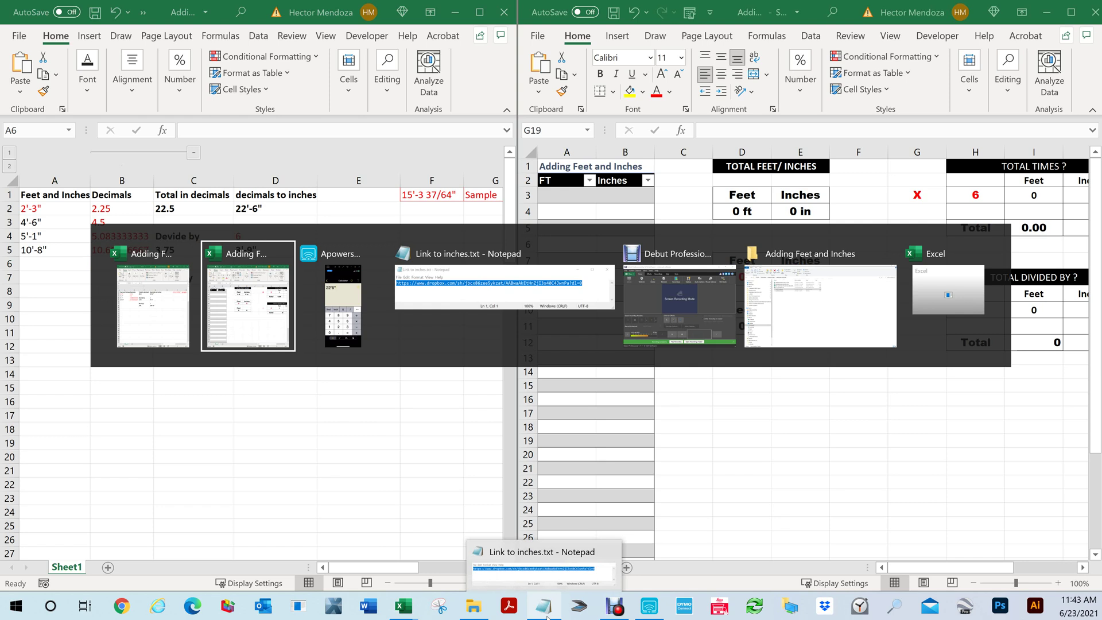
# Bring the 22'6" calculator over the first workbook and select cell A3 in the right workbook
pyautogui.hotkey('alt', 'Tab')
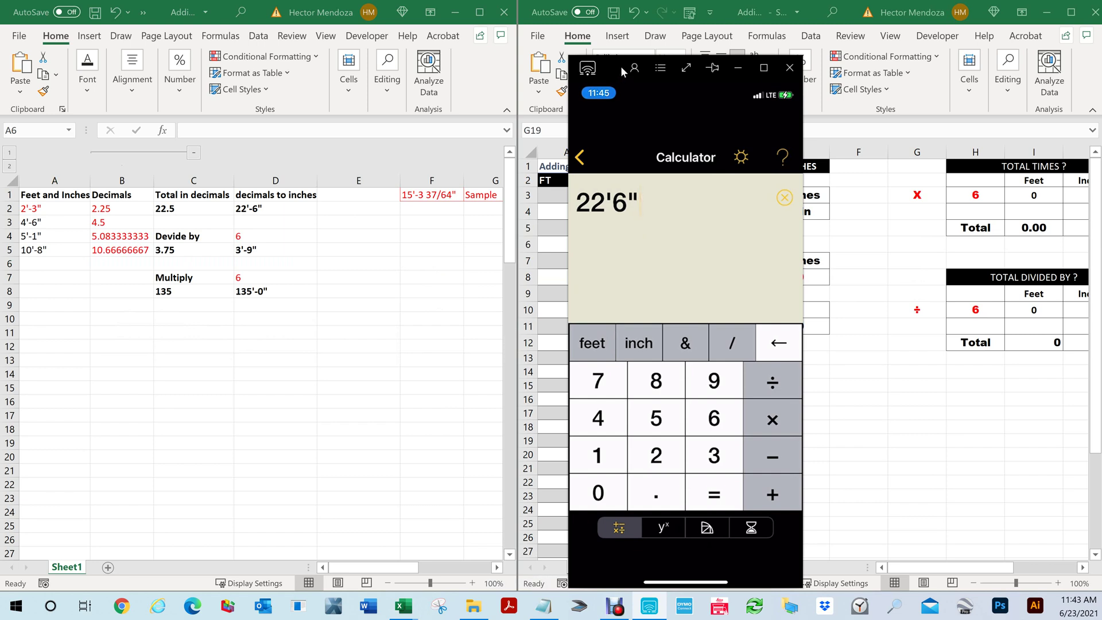
pyautogui.moveTo(617, 64); pyautogui.dragTo(273, 58)
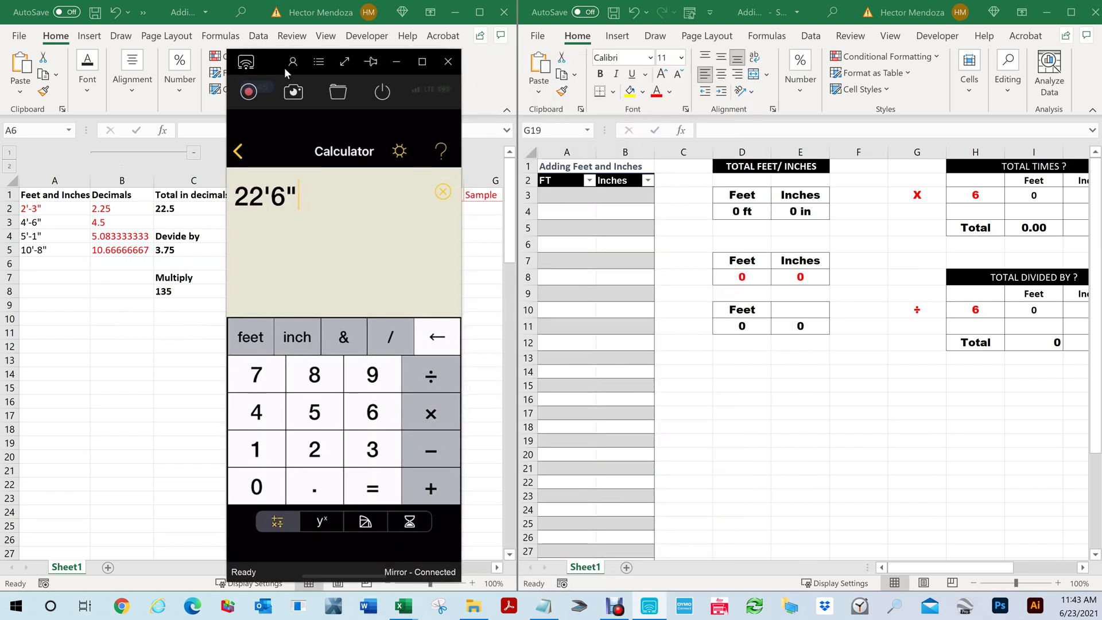
pyautogui.click(565, 195)
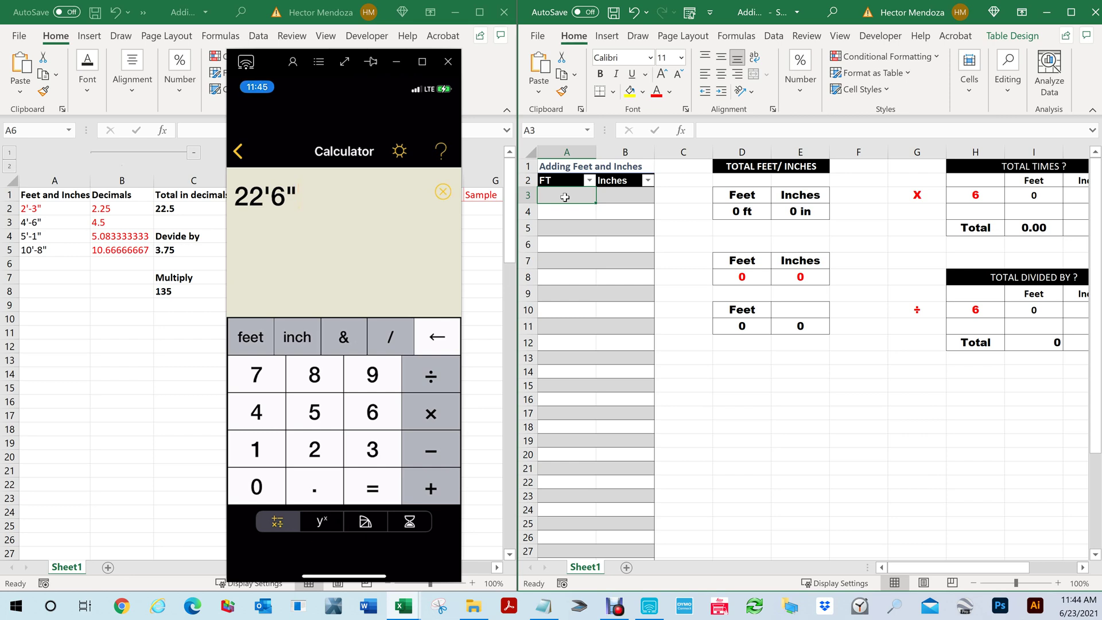
# Enter 2 ft 3 in and 4 ft 6 in as the first two rows of the FT/Inches table
pyautogui.write('2')
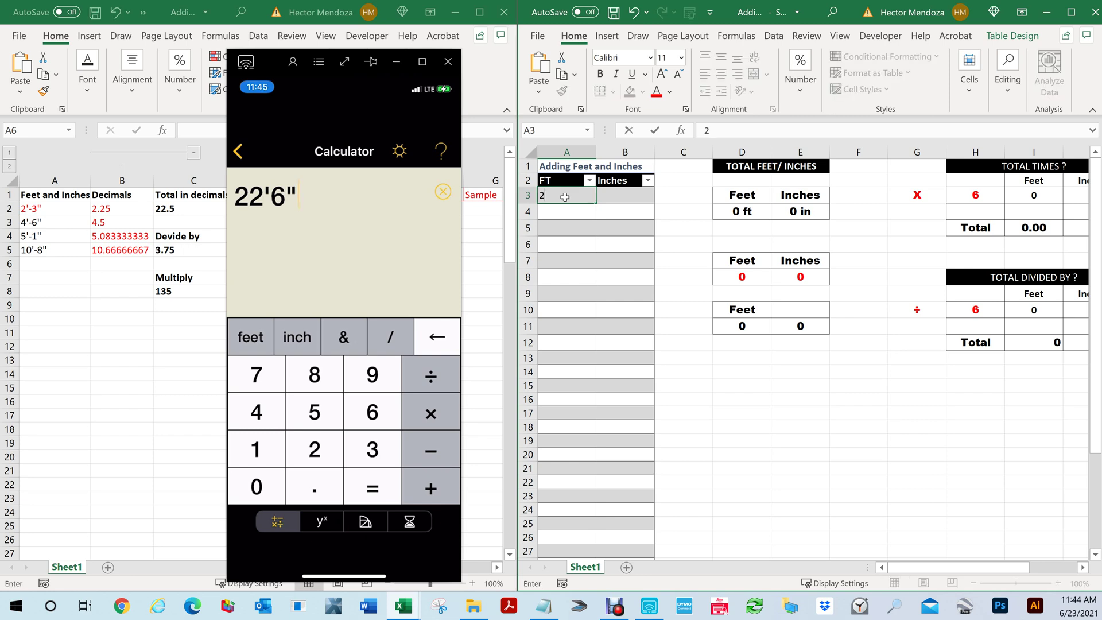
pyautogui.press('Tab')
pyautogui.write('3')
pyautogui.hotkey('ctrl', 'Return')
pyautogui.press('Return')
pyautogui.write('4')
pyautogui.press('Tab')
pyautogui.write('6')
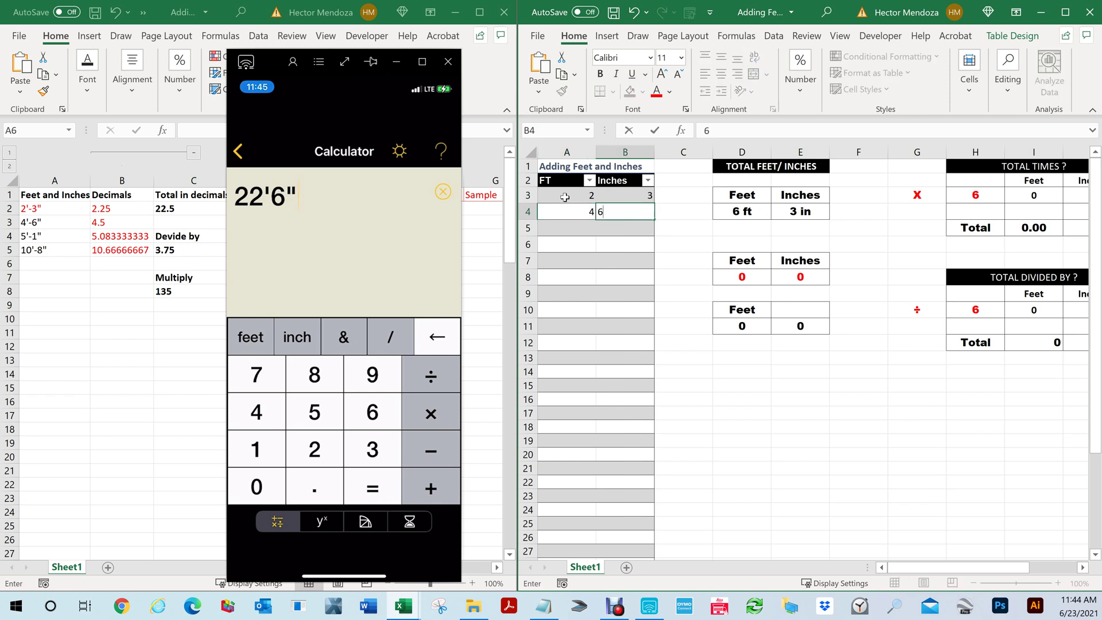
pyautogui.press('Return')
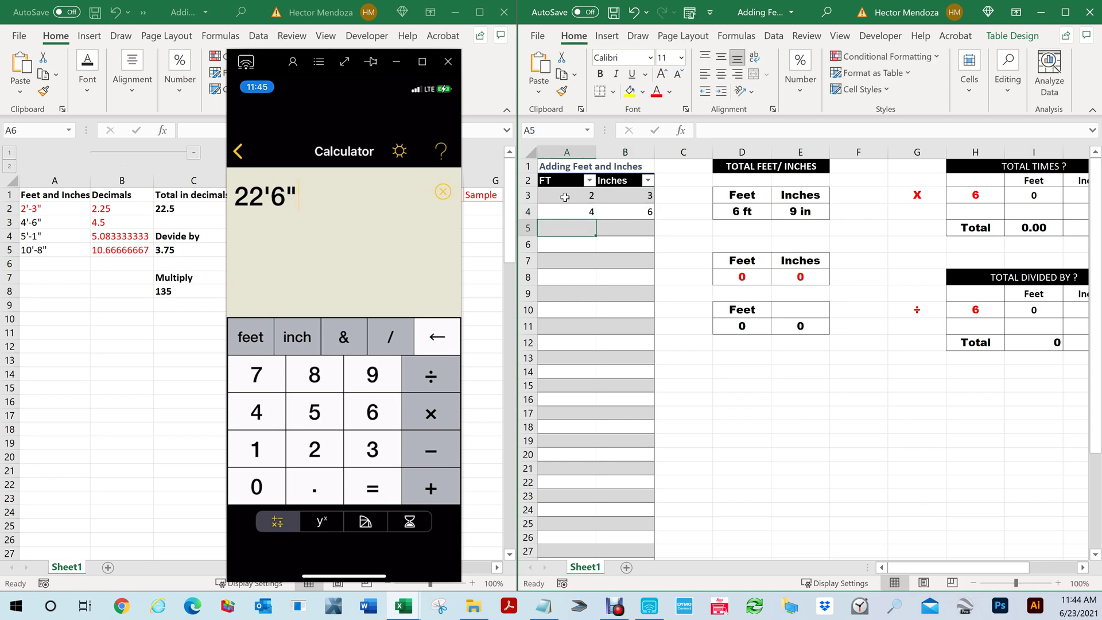
# Enter 5 ft 1 in and 10 ft 8 in as the next rows, totaling 22 ft 6 in
pyautogui.write('5')
pyautogui.press('Tab')
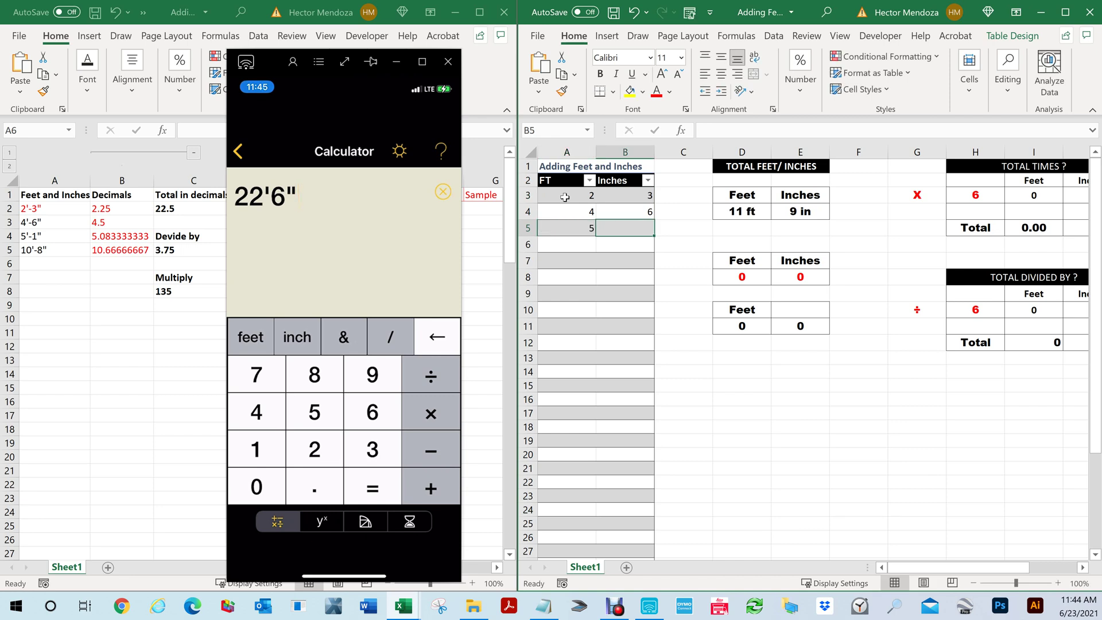
pyautogui.write('1')
pyautogui.press('Return')
pyautogui.write('10')
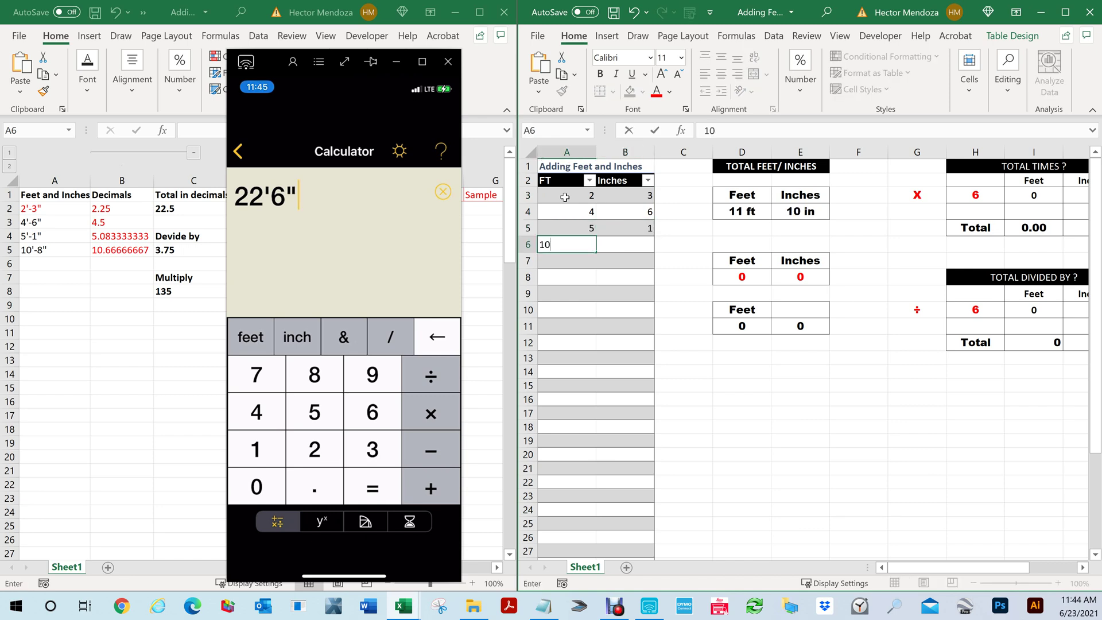
pyautogui.press('Tab')
pyautogui.write('8')
pyautogui.press('Return')
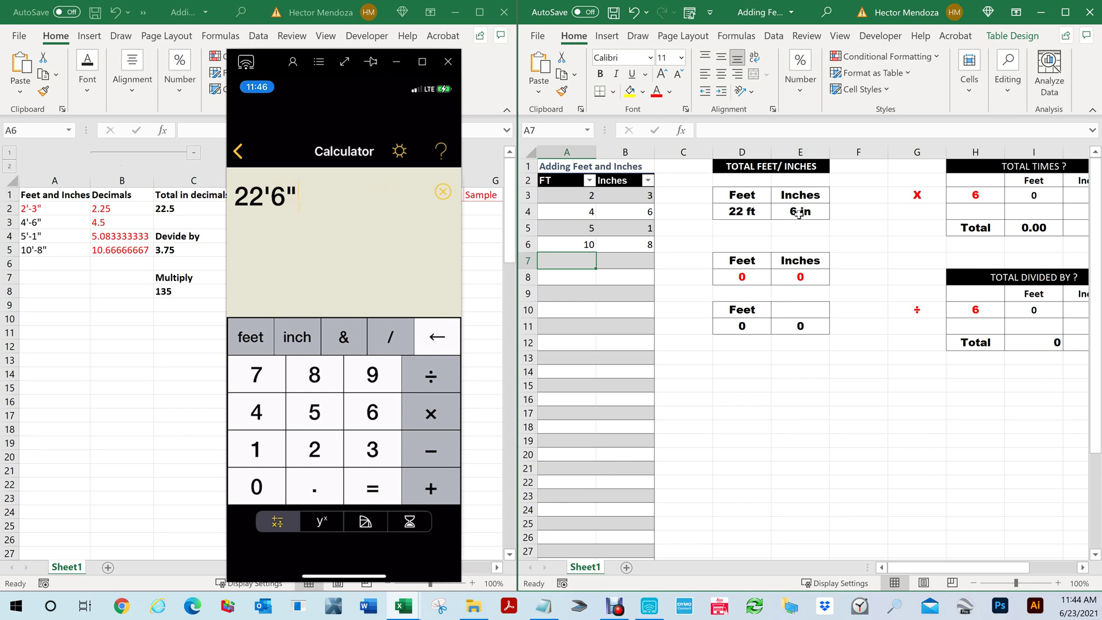
# Multiply the calculator's 22'6" result by 4 to get 90'
pyautogui.click(324, 186)
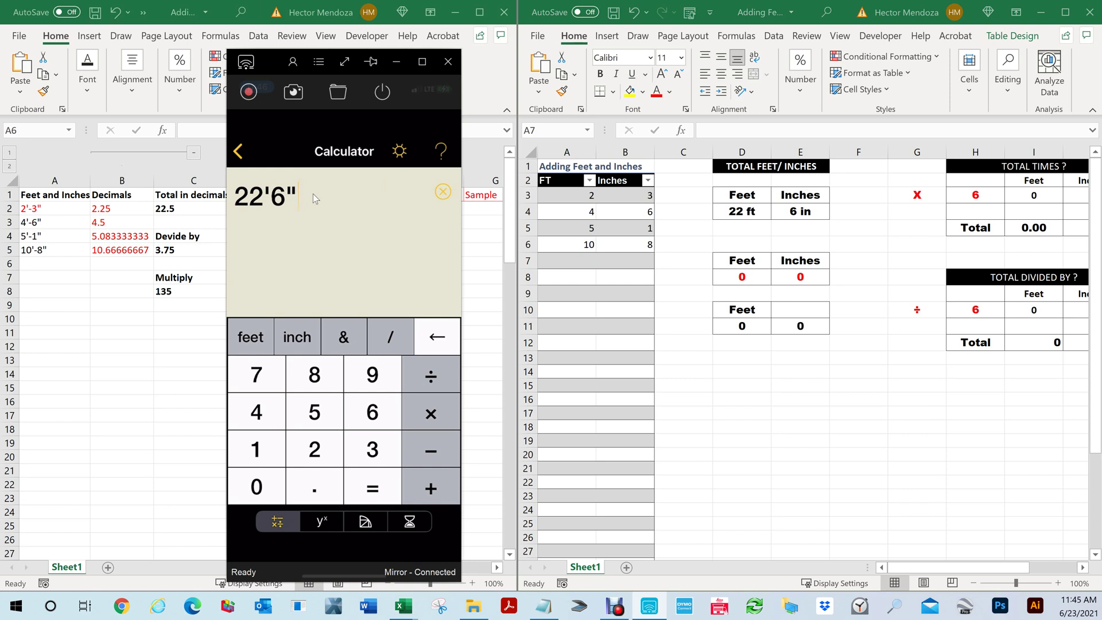
pyautogui.press('*')
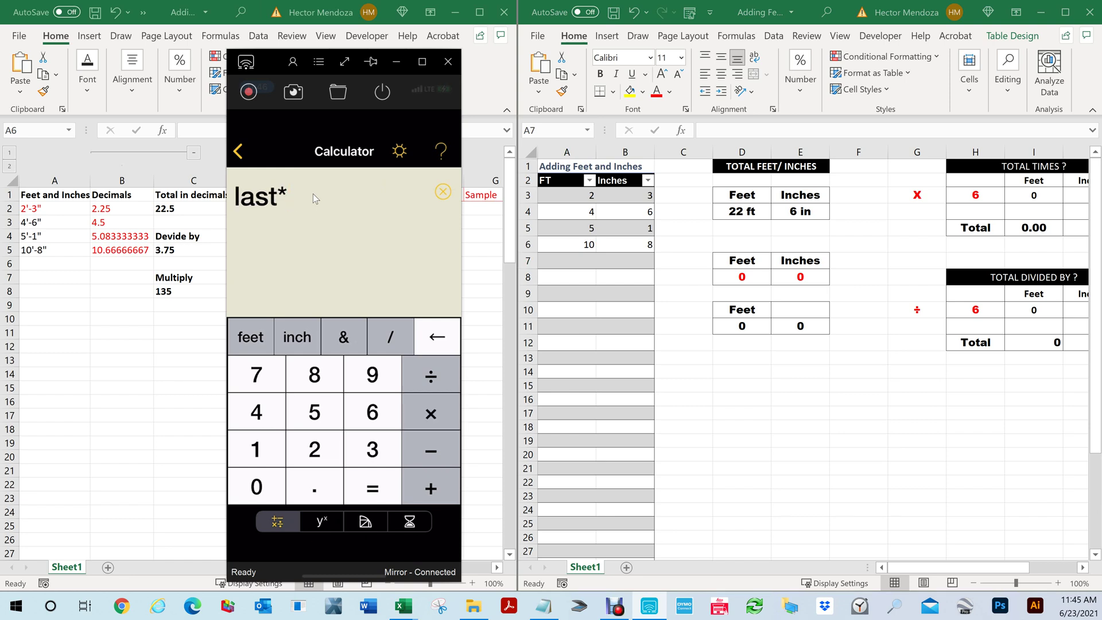
pyautogui.press('Return')
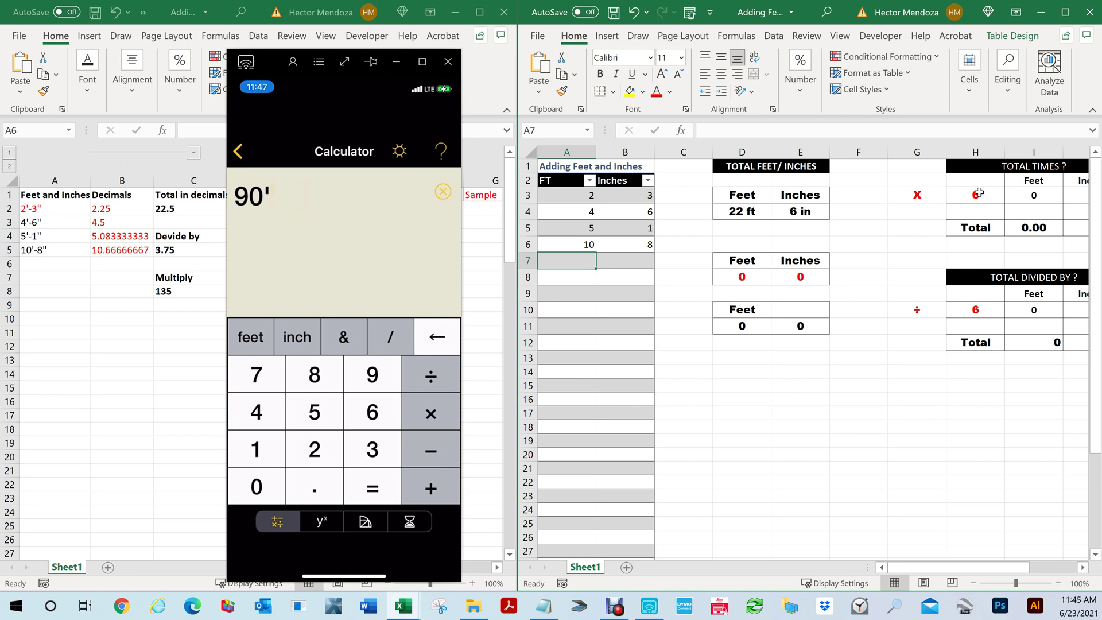
# Change the multiplier in H3 to 5
pyautogui.click(975, 194)
pyautogui.write('5')
pyautogui.press('Return')
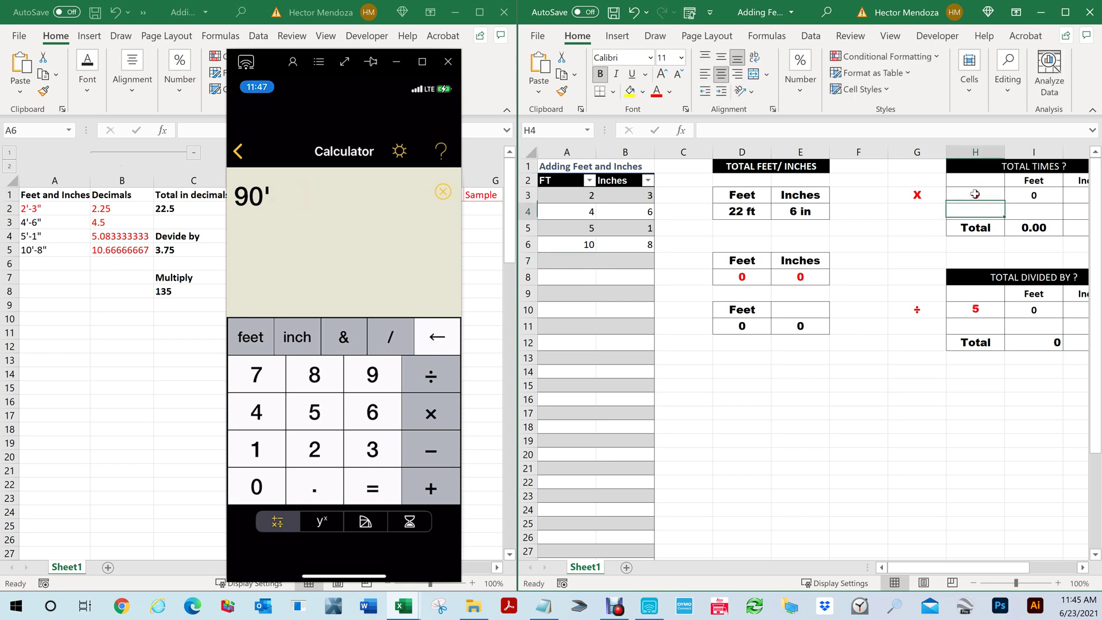
pyautogui.moveTo(935, 568)
pyautogui.mouseDown()
pyautogui.moveTo(998, 570)
pyautogui.moveTo(948, 561)
pyautogui.mouseUp()
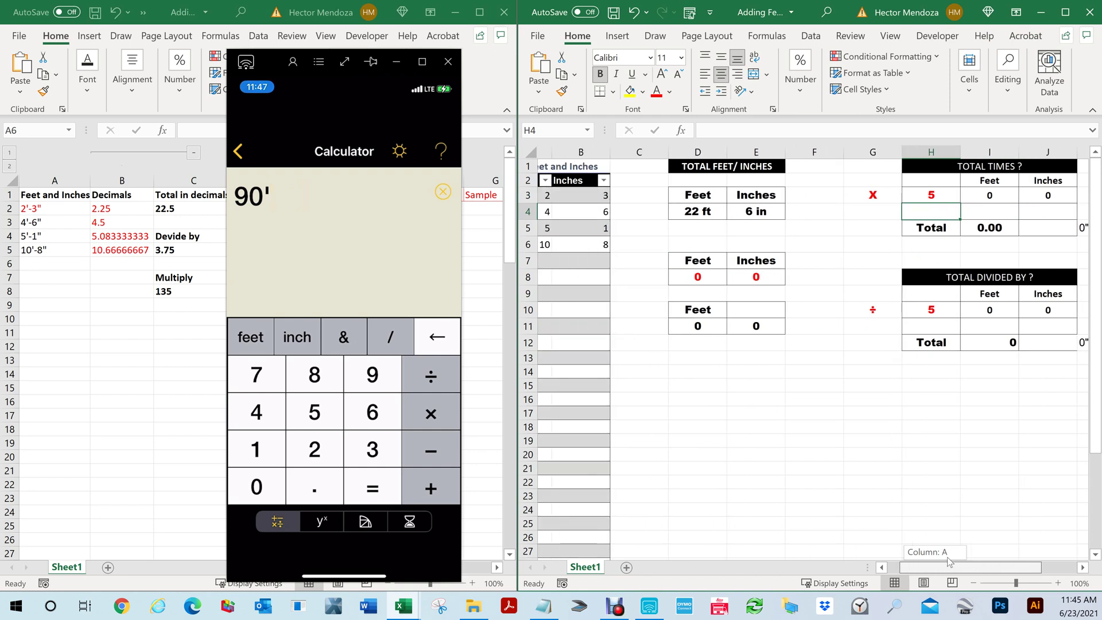
pyautogui.moveTo(947, 561); pyautogui.dragTo(952, 562)
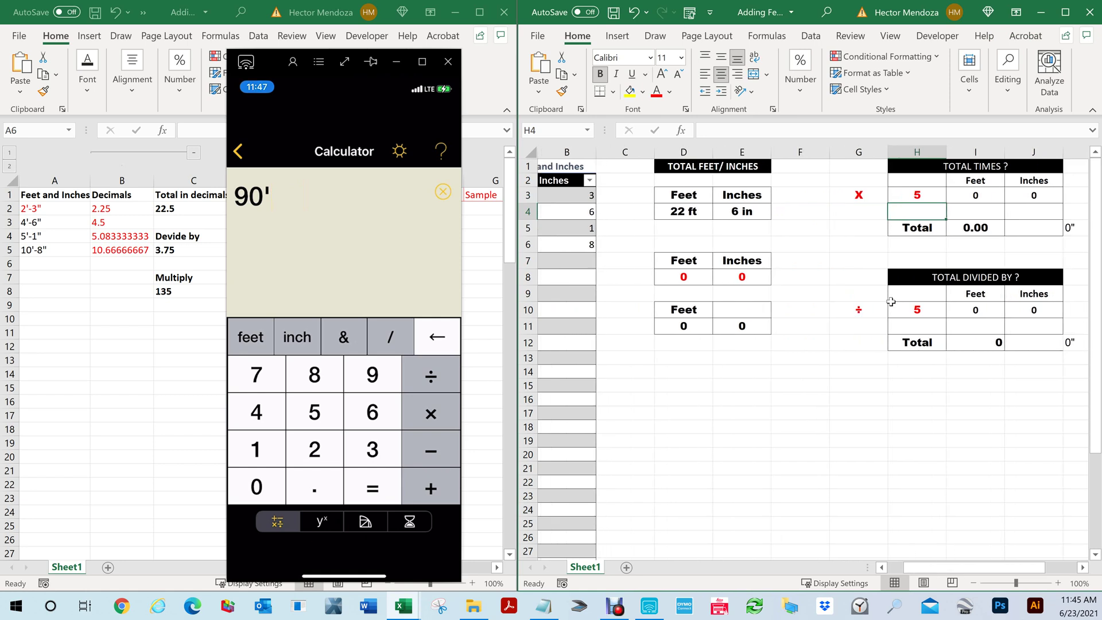
# Enter 22 feet 6 inches in D8, giving 112'-6" multiplied and 4'-6" divided
pyautogui.click(684, 277)
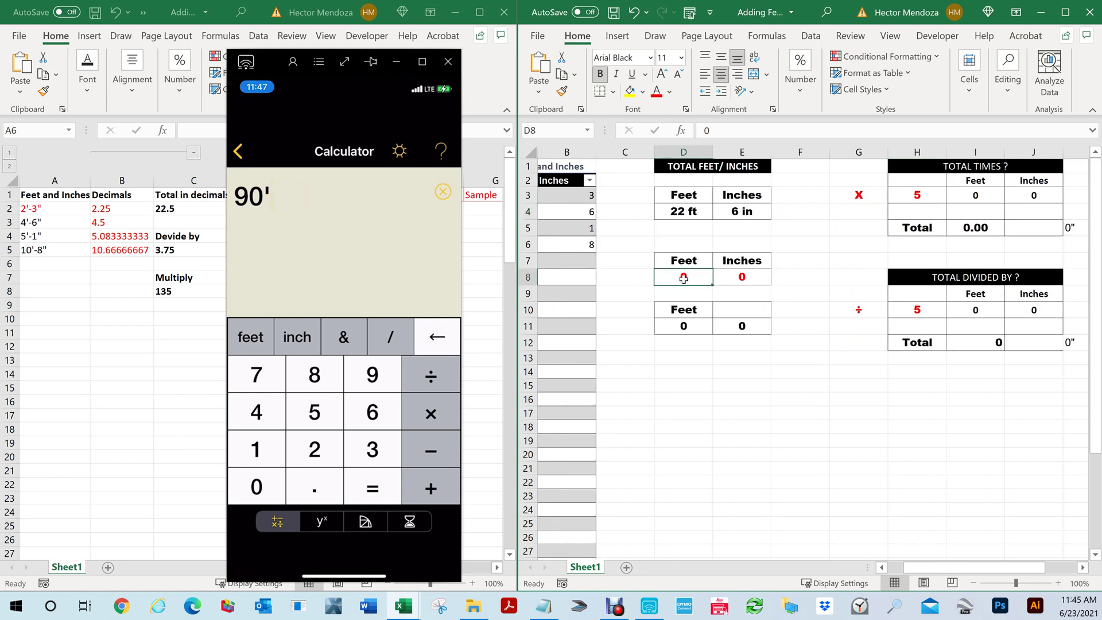
pyautogui.write('22')
pyautogui.press('Tab')
pyautogui.write('6')
pyautogui.press('Return')
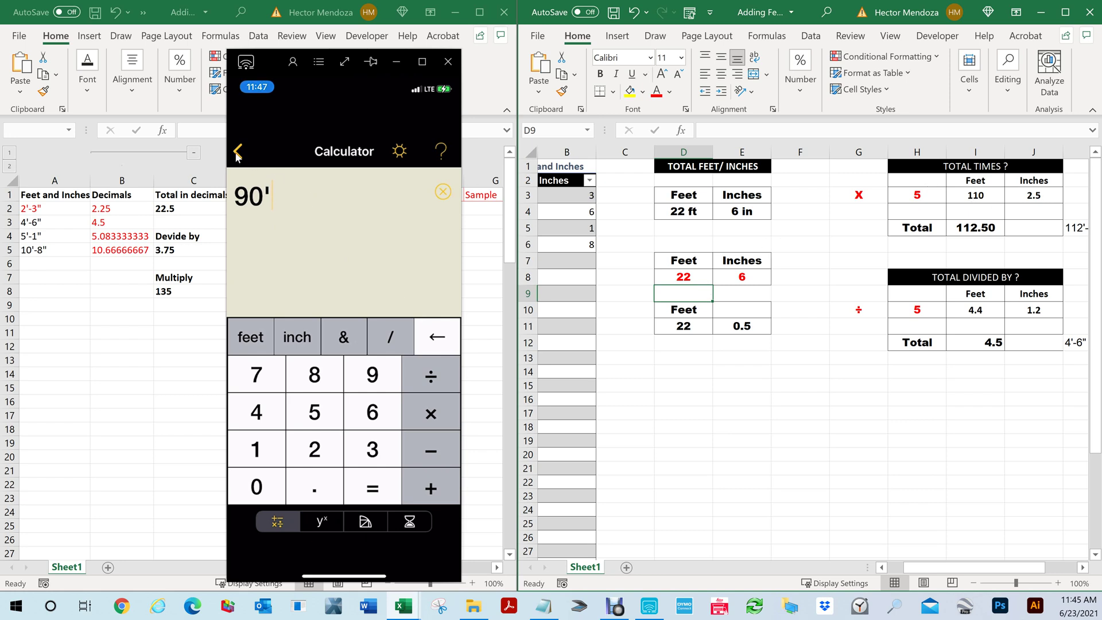
# Reopen the DEWALT calculator and compute 22'6" × 5, giving 112'6"
pyautogui.moveTo(238, 156)
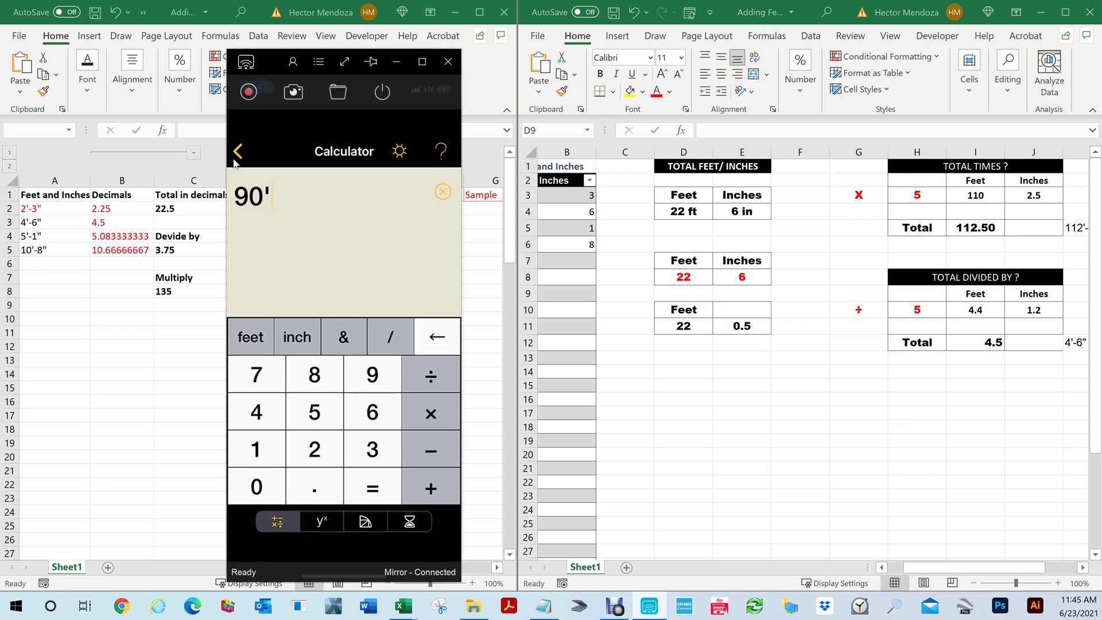
pyautogui.click(233, 163)
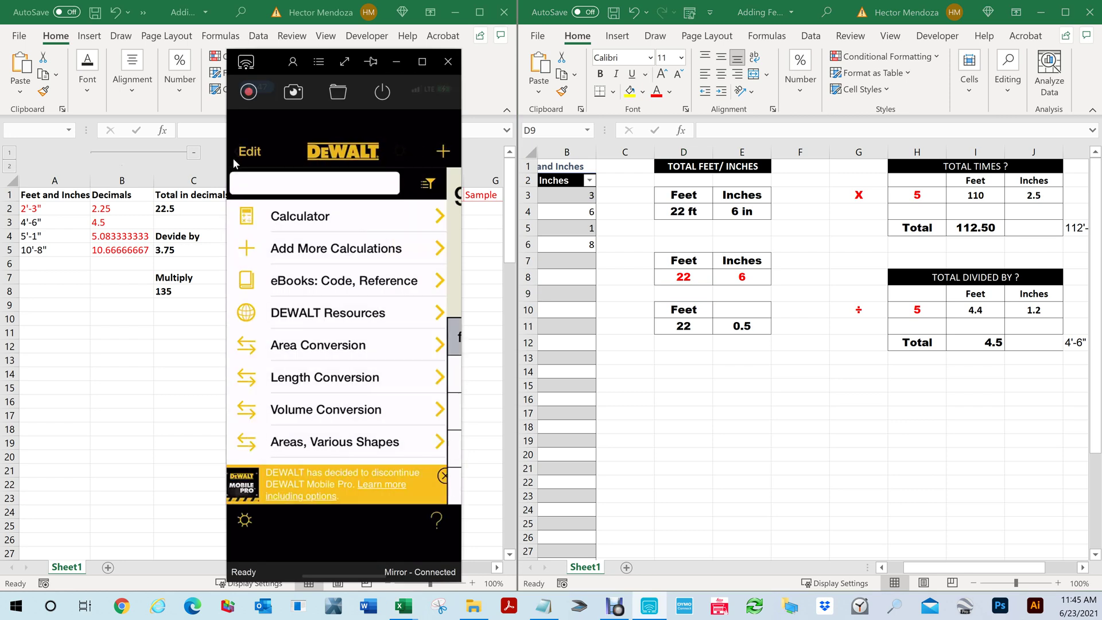
pyautogui.click(234, 162)
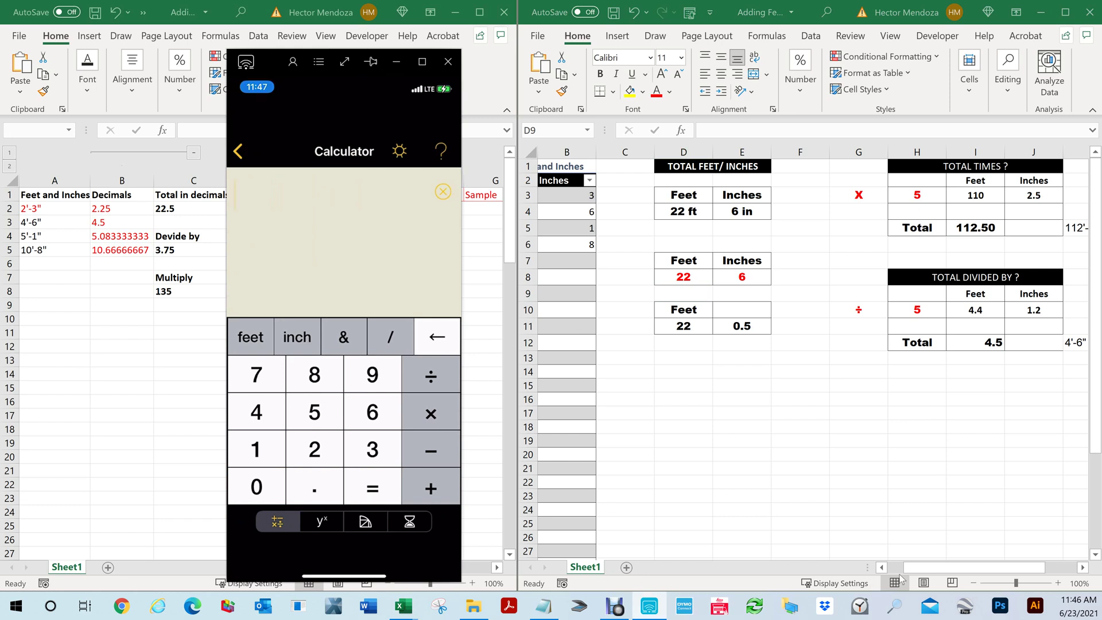
# Scroll the second workbook to compare its 112'-6" total, moving the calculator window right
pyautogui.click(933, 575)
pyautogui.moveTo(950, 574); pyautogui.dragTo(877, 576)
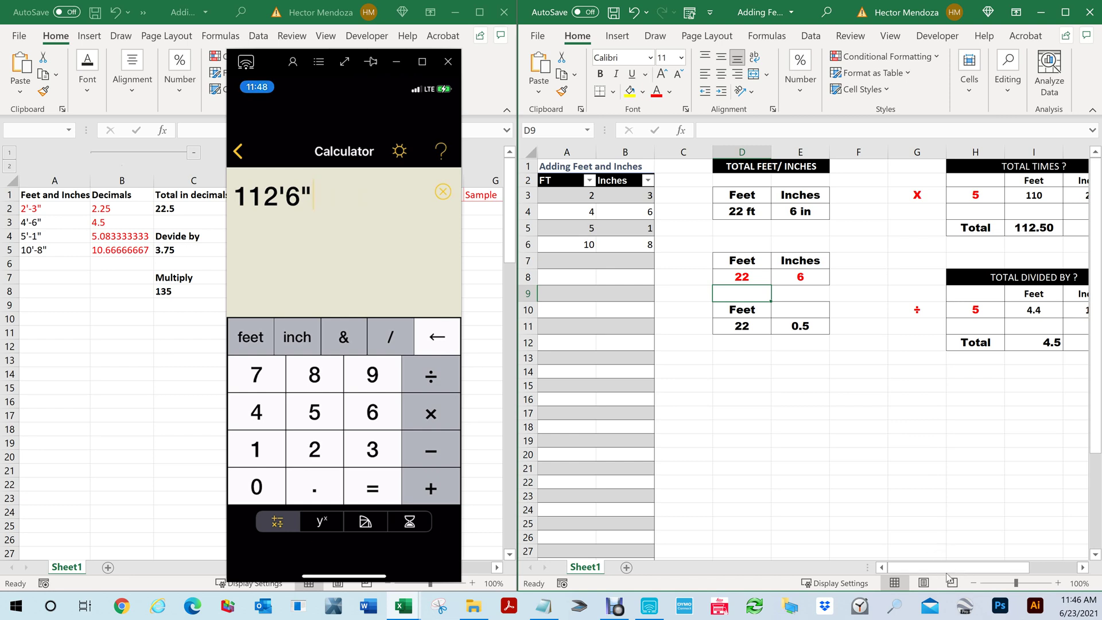
pyautogui.moveTo(947, 576); pyautogui.dragTo(994, 574)
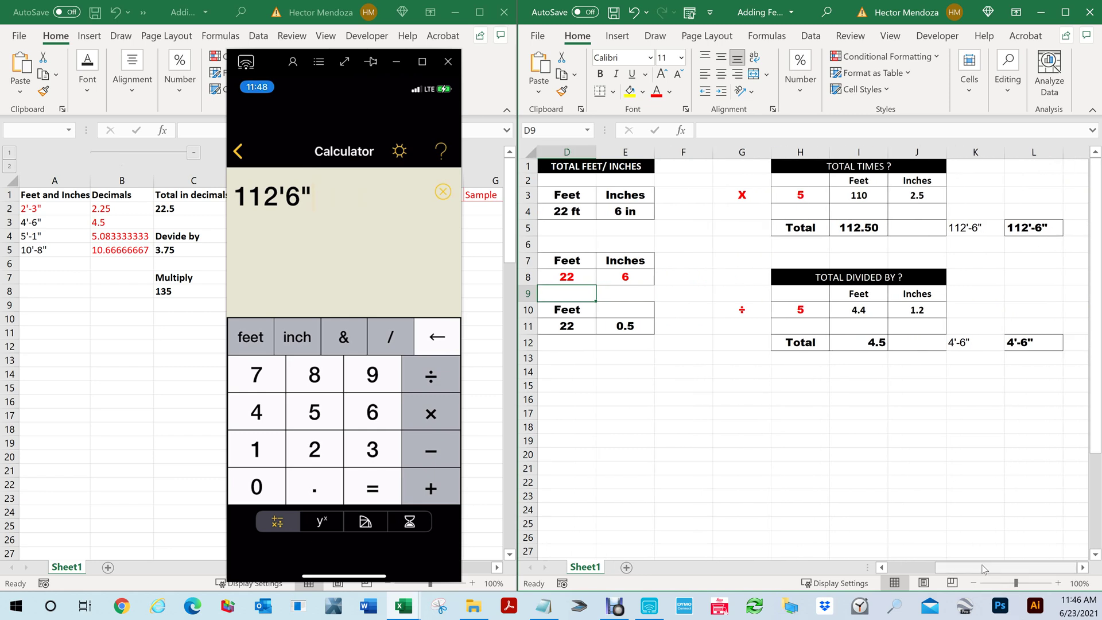
pyautogui.moveTo(982, 568); pyautogui.dragTo(933, 568)
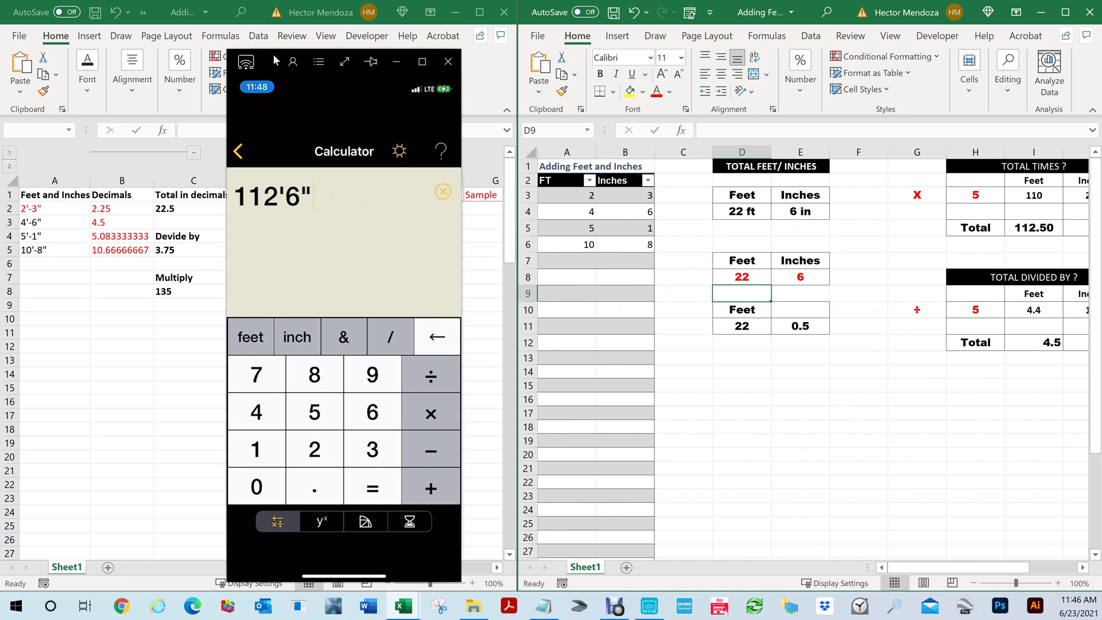
pyautogui.moveTo(274, 53); pyautogui.dragTo(605, 64)
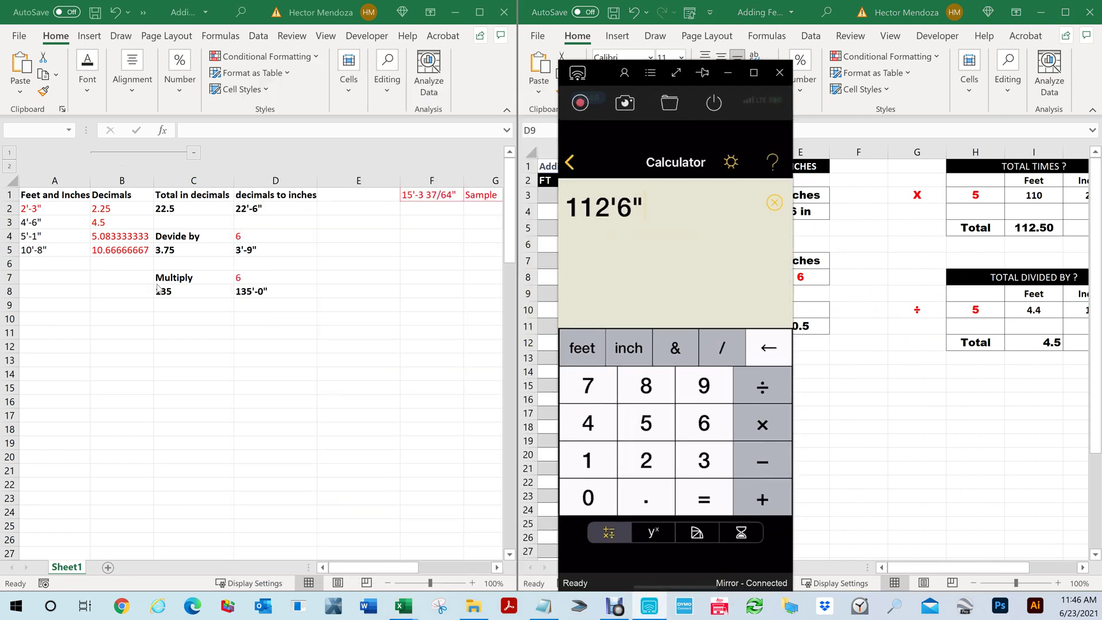
# Enter 5 as the left workbook's Multiply factor in D7, giving 112.5 (112'-6")
pyautogui.click(247, 281)
pyautogui.click(243, 280)
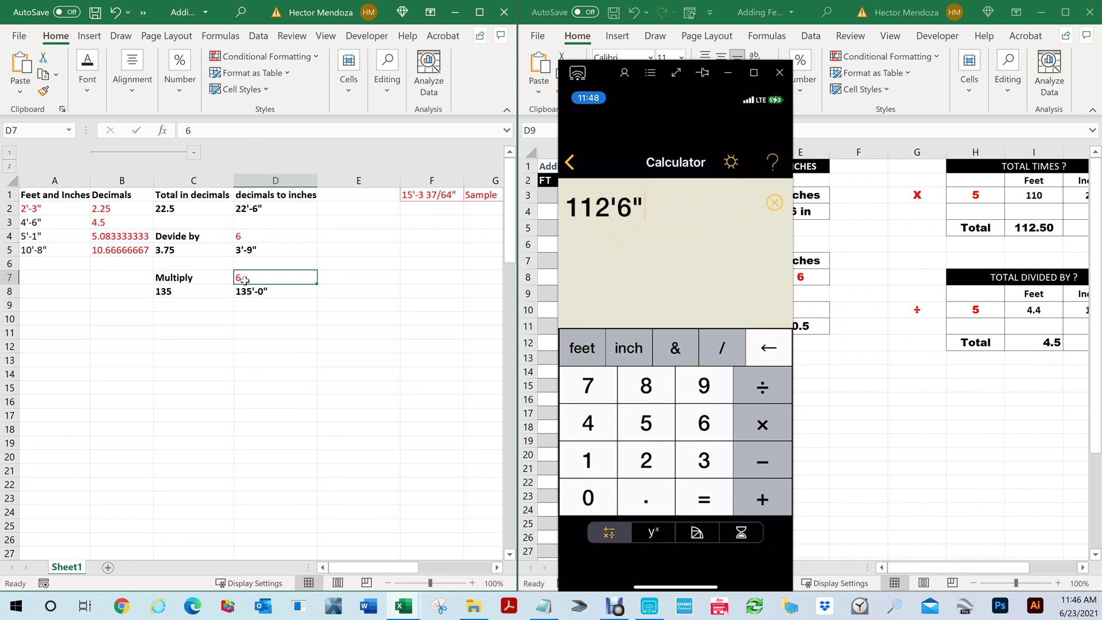
pyautogui.write('5')
pyautogui.press('Return')
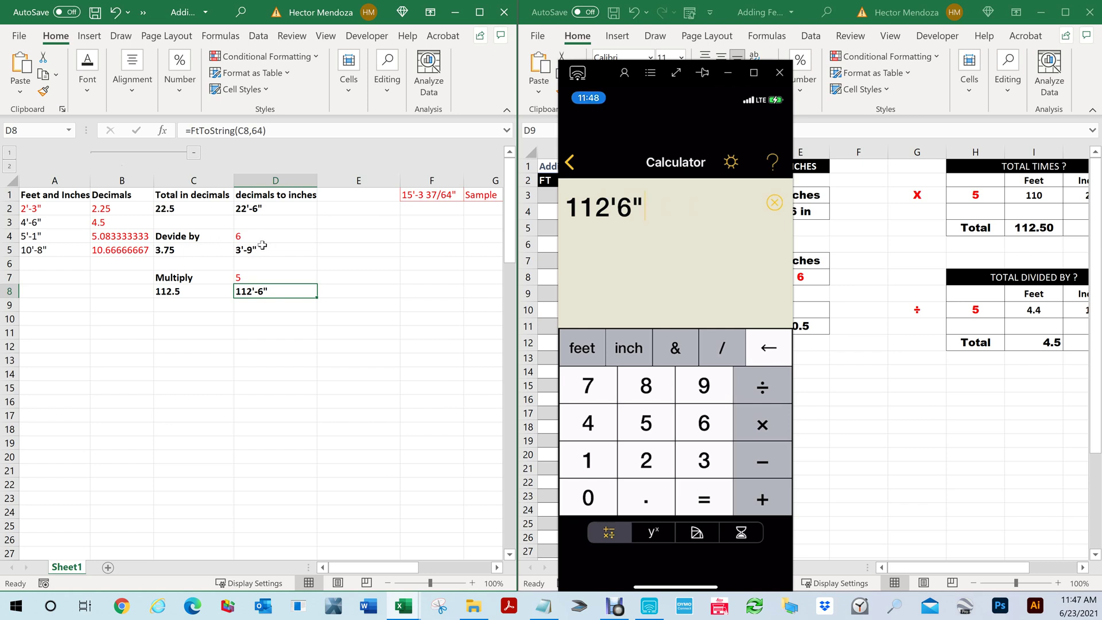
# Enter 6 as the Divide by value in D4, giving 3.75 (3'-9") in D5
pyautogui.click(241, 235)
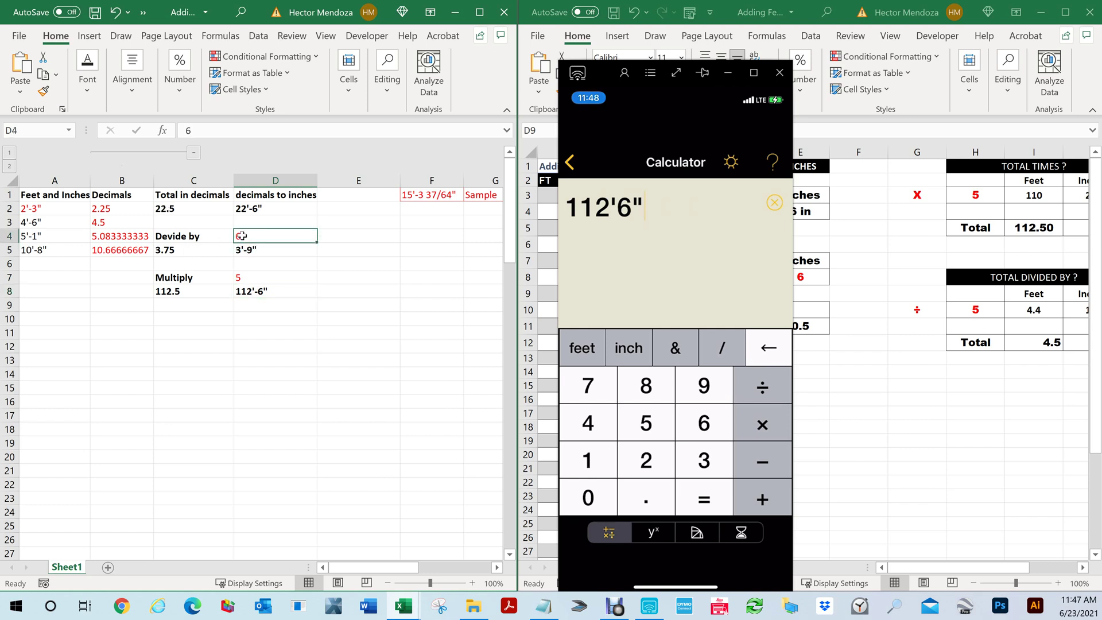
pyautogui.write('6')
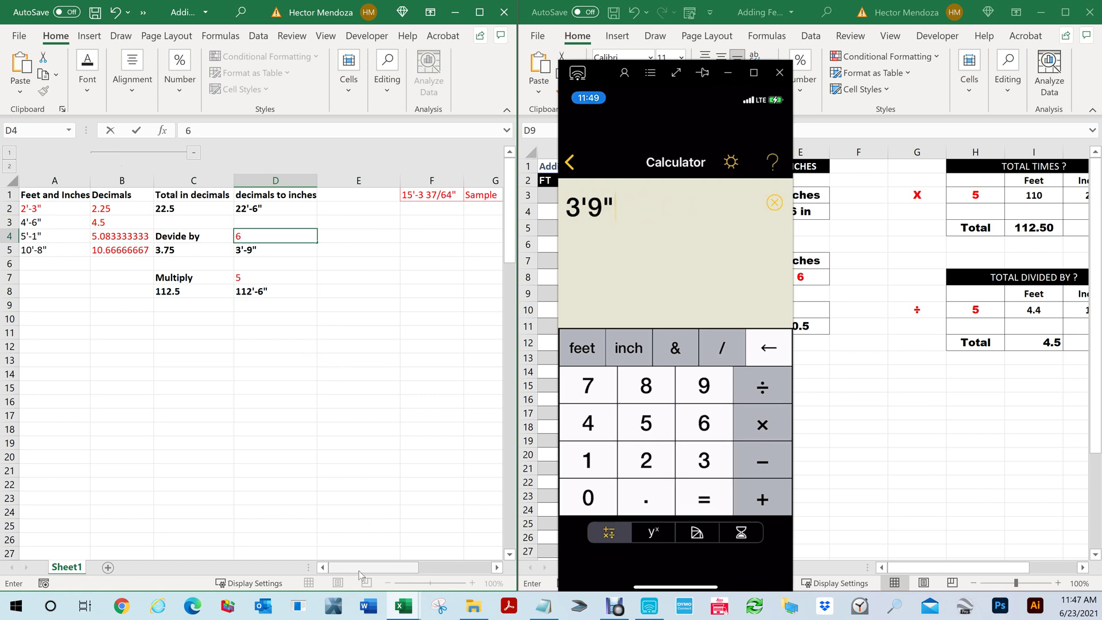
pyautogui.moveTo(355, 565)
pyautogui.mouseDown()
pyautogui.moveTo(374, 566)
pyautogui.moveTo(358, 566)
pyautogui.mouseUp()
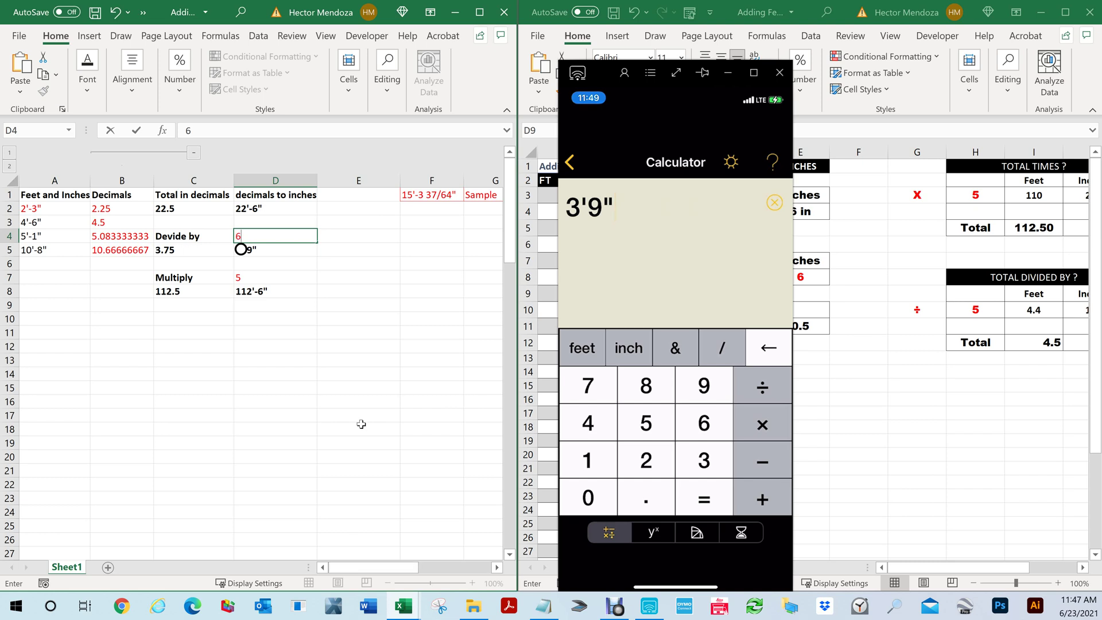
pyautogui.press('Return')
pyautogui.click(309, 361)
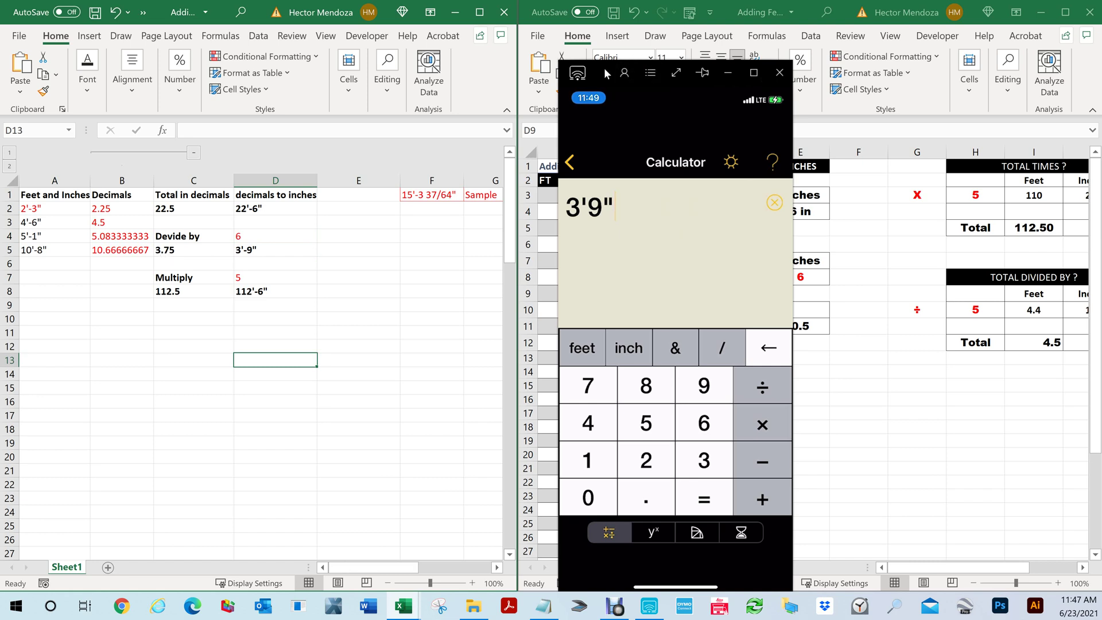
# Set the divisor in H10 of the TOTAL DIVIDED BY table to 6, giving 3.75
pyautogui.moveTo(604, 67); pyautogui.dragTo(272, 99)
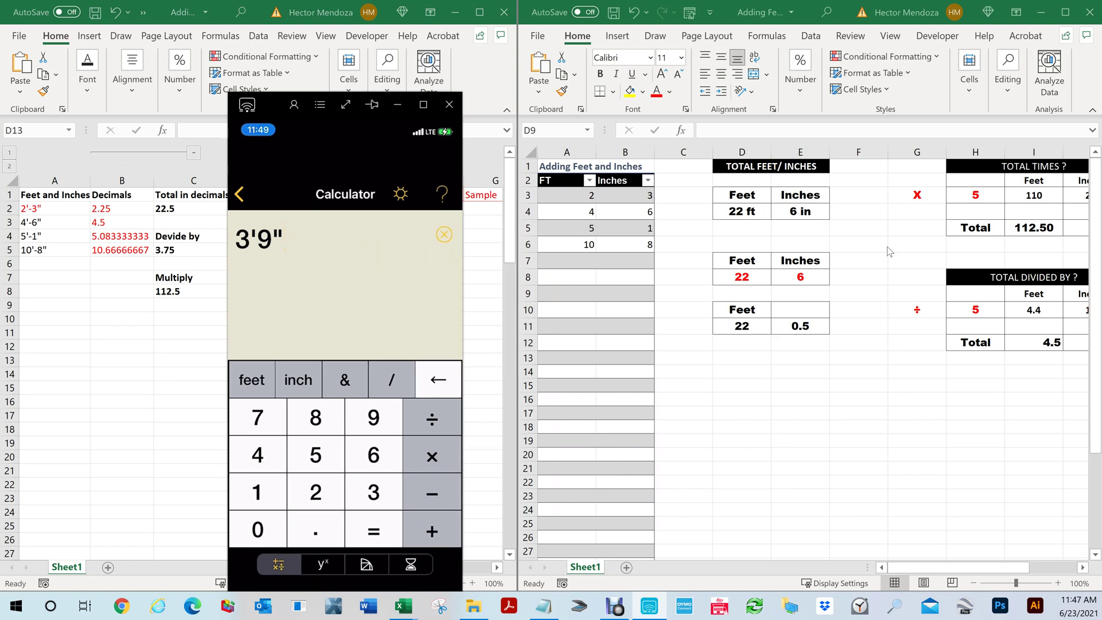
pyautogui.click(906, 568)
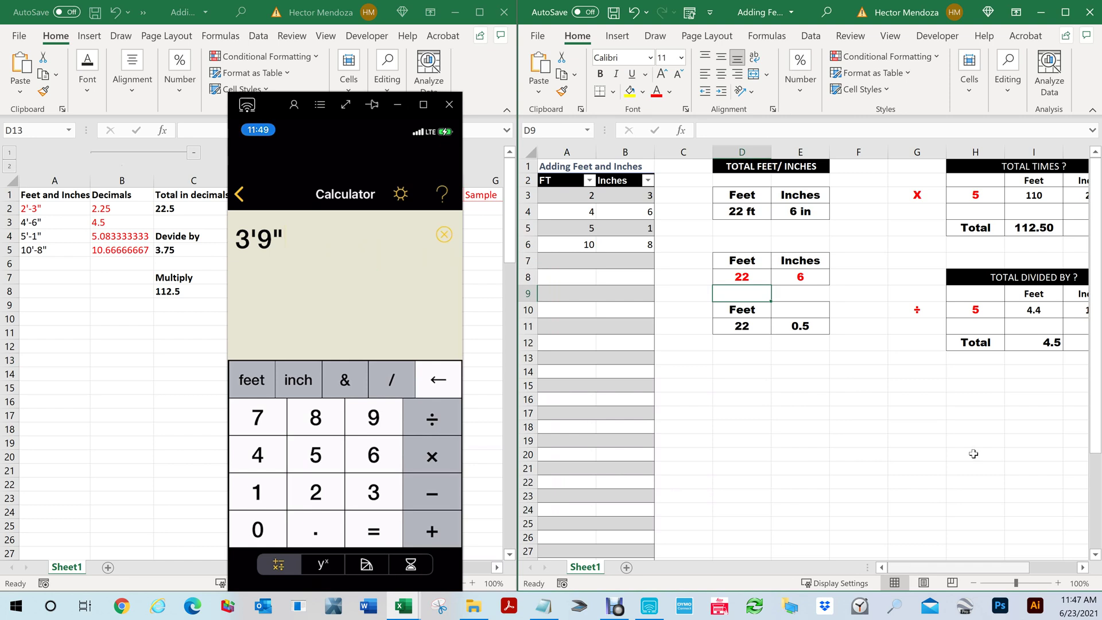
pyautogui.click(981, 314)
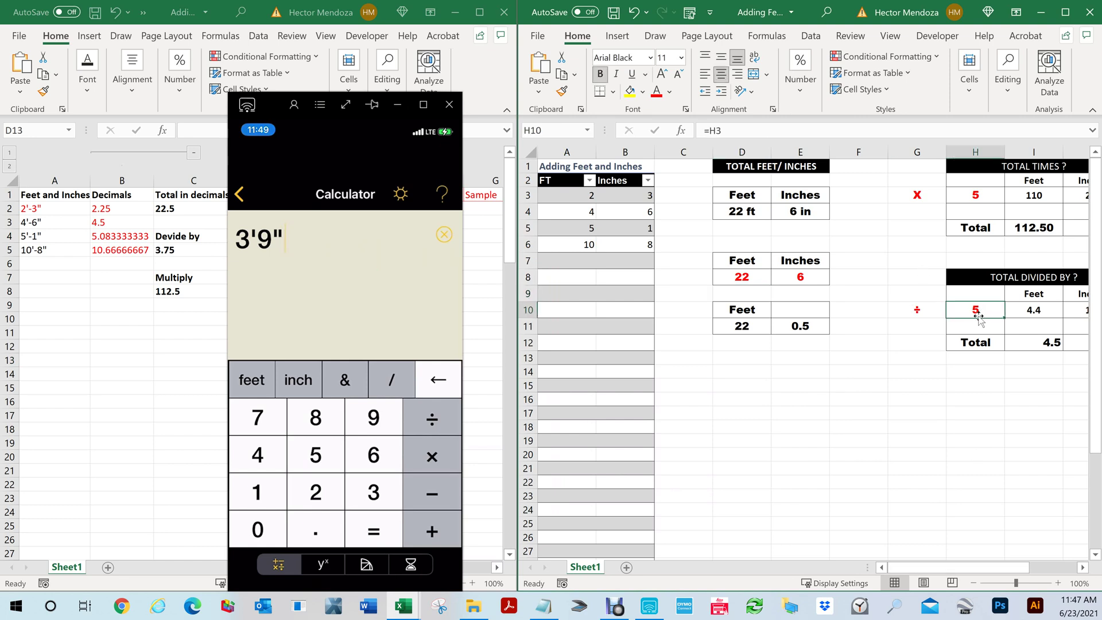
pyautogui.write('6')
pyautogui.press('Return')
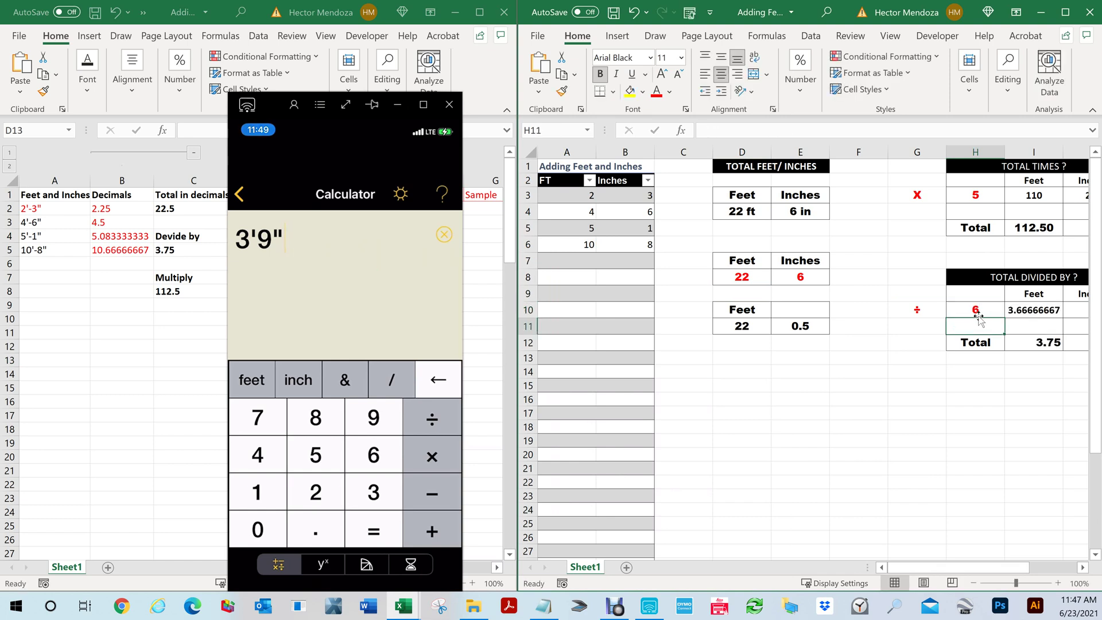
pyautogui.moveTo(958, 569); pyautogui.dragTo(1011, 570)
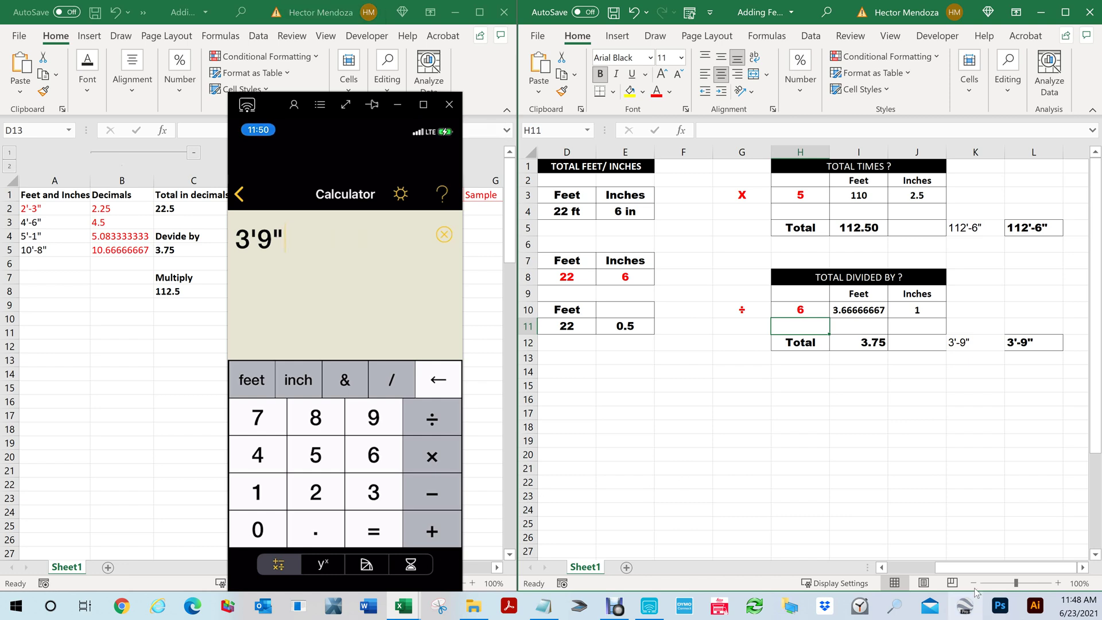
# Scroll back to the Adding Feet and Inches table and close the calculator mirror
pyautogui.moveTo(975, 568); pyautogui.dragTo(898, 575)
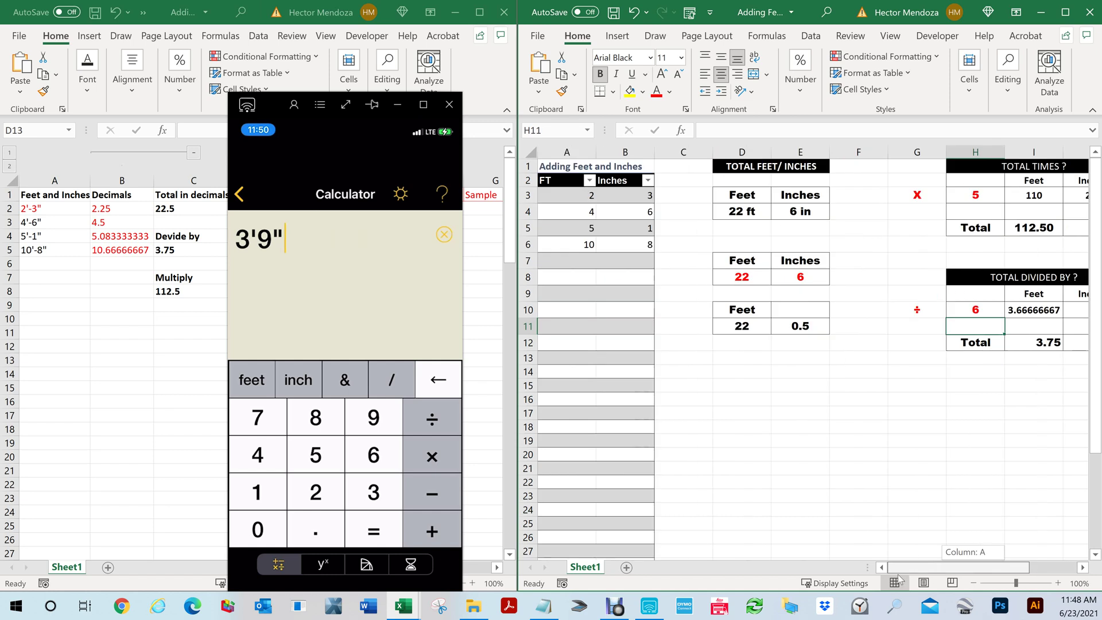
pyautogui.click(703, 347)
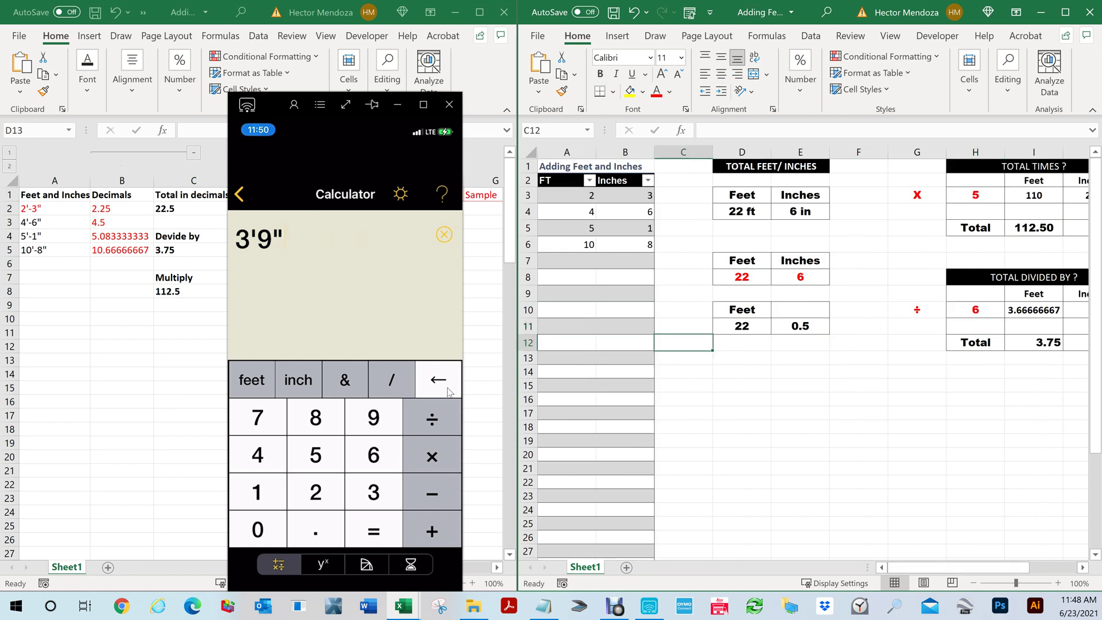
pyautogui.click(100, 339)
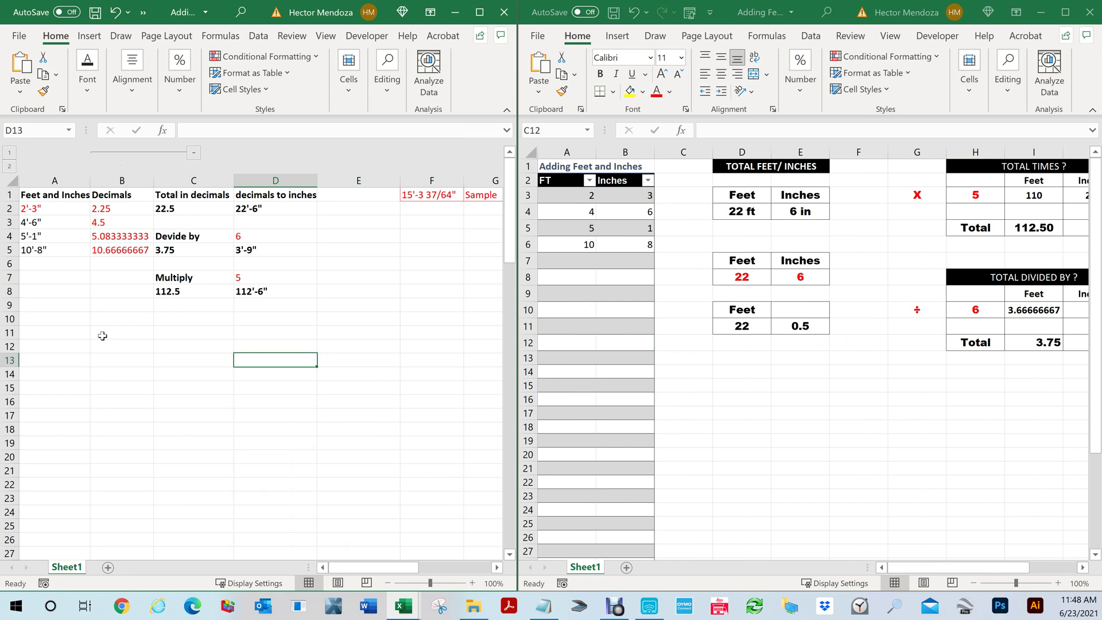
# Add 5'-2" in A6 and fill B5's decimal formula down to B6 (5.166666667)
pyautogui.click(45, 265)
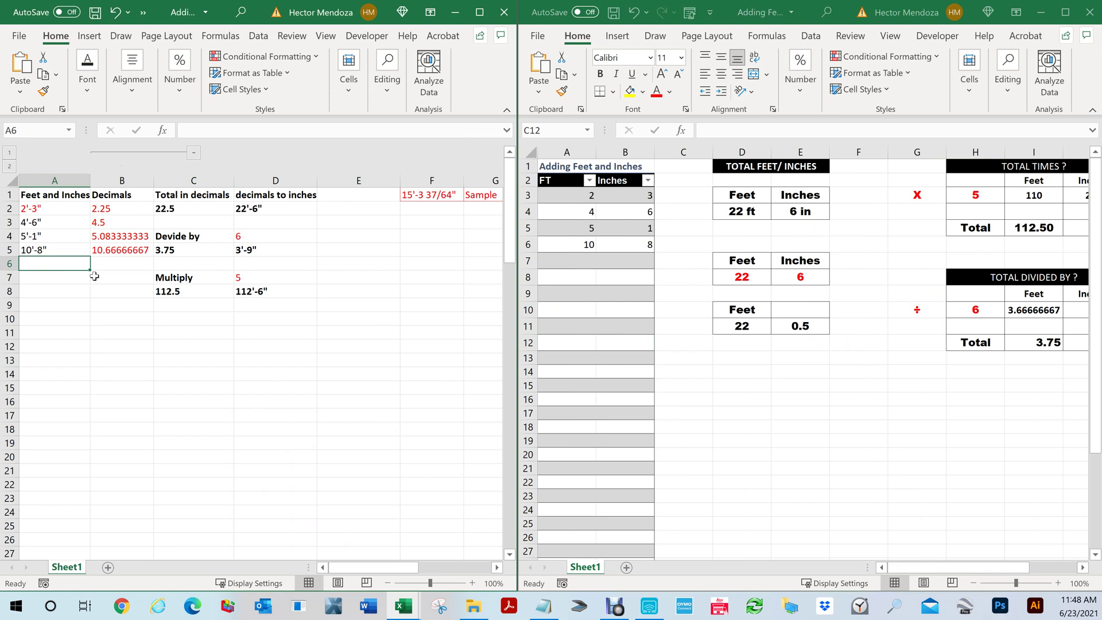
pyautogui.write('5\'-2"')
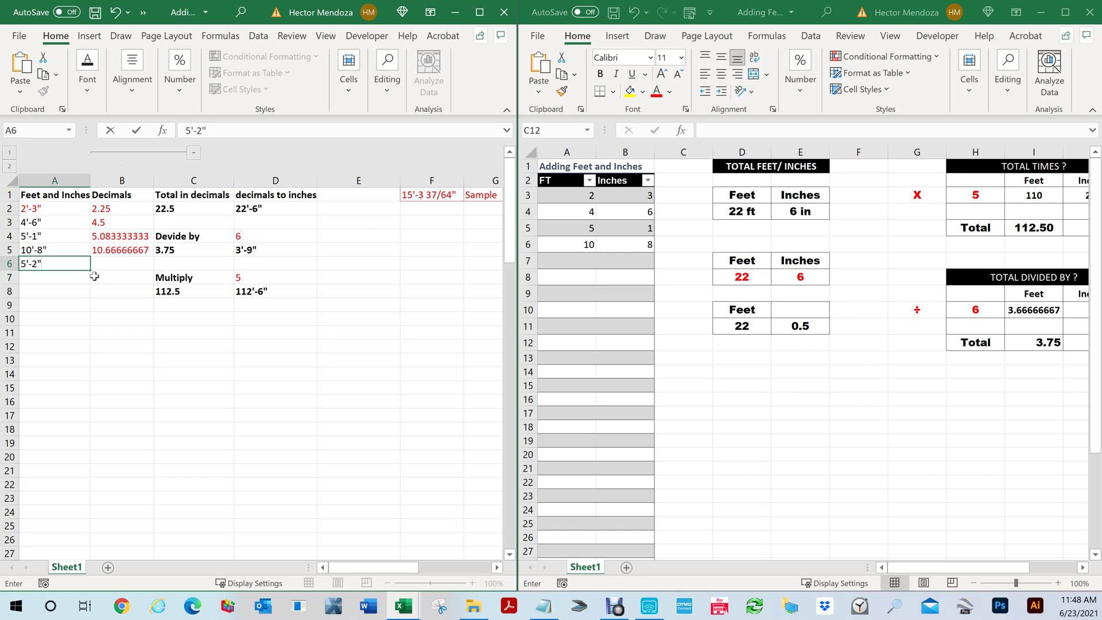
pyautogui.press('Return')
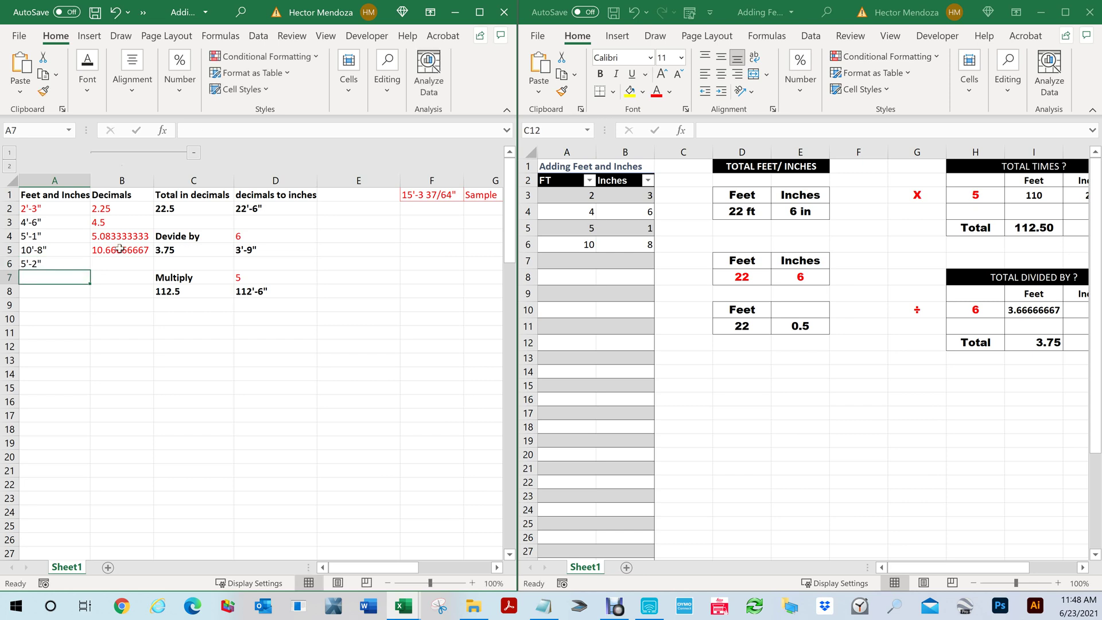
pyautogui.click(119, 248)
pyautogui.moveTo(154, 256); pyautogui.dragTo(150, 268)
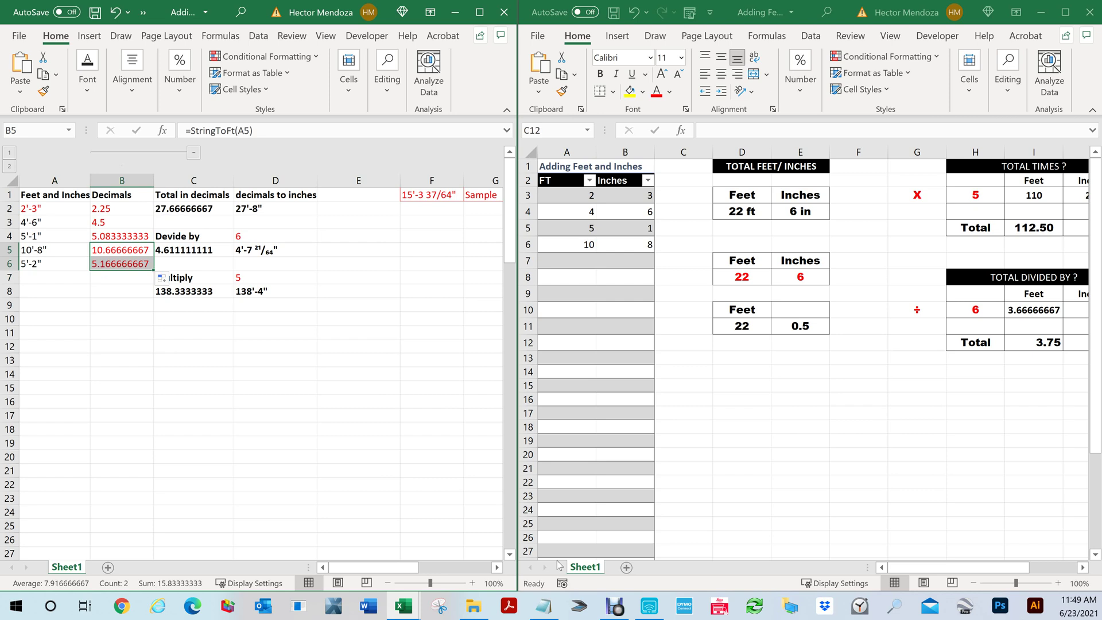
pyautogui.click(546, 613)
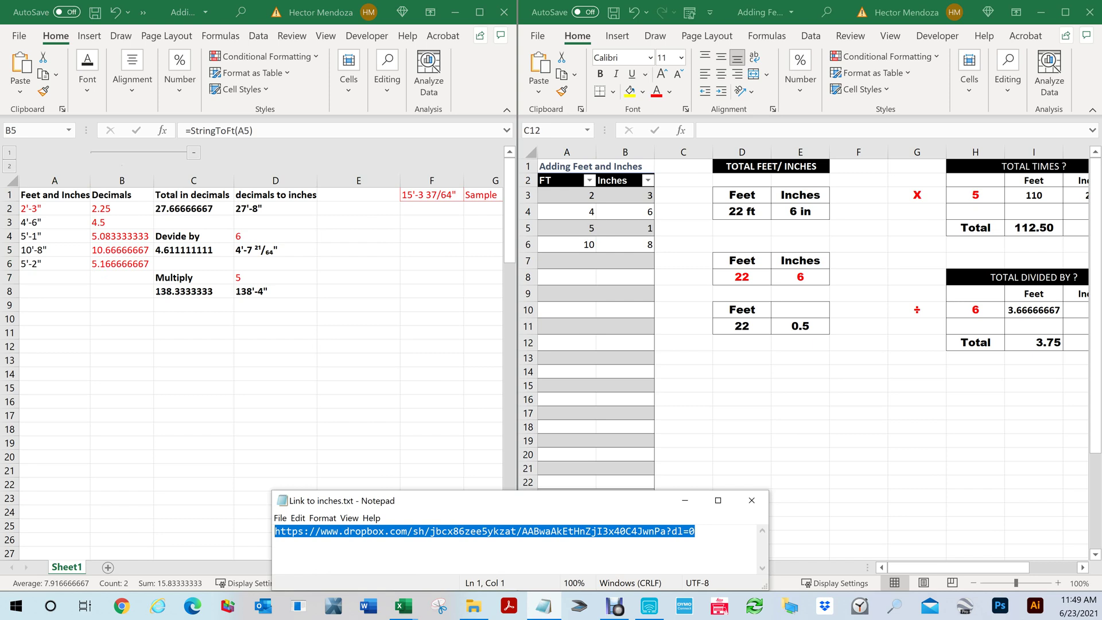
# Select the Dropbox share link in Link to inches.txt and open Chrome maximized
pyautogui.click(275, 543)
pyautogui.moveTo(695, 531); pyautogui.dragTo(275, 531)
pyautogui.click(123, 609)
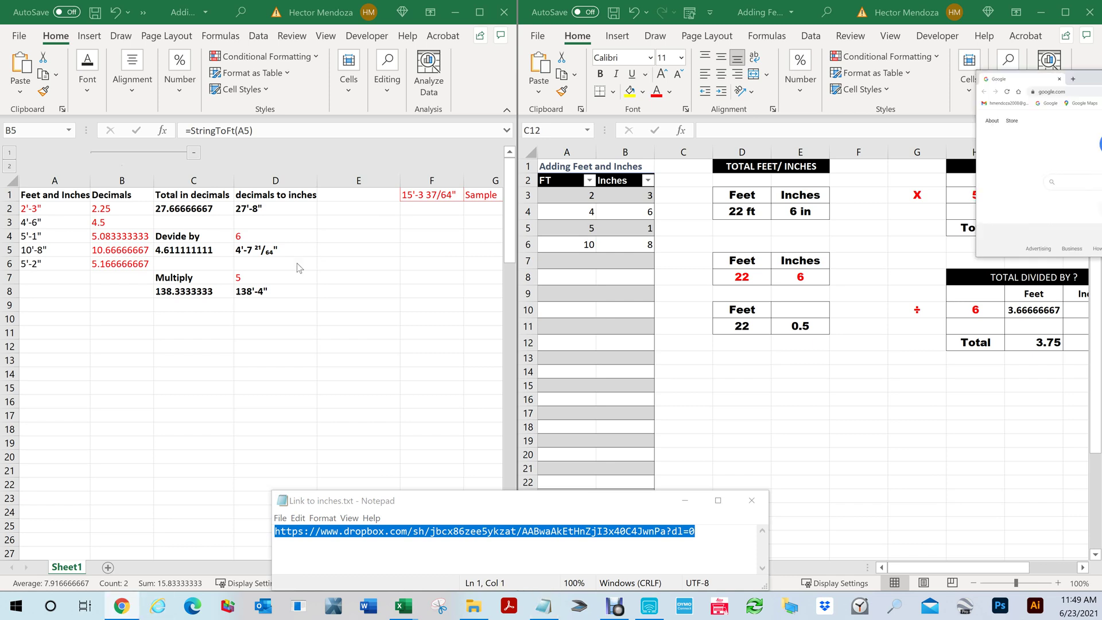
pyautogui.doubleClick(639, 116)
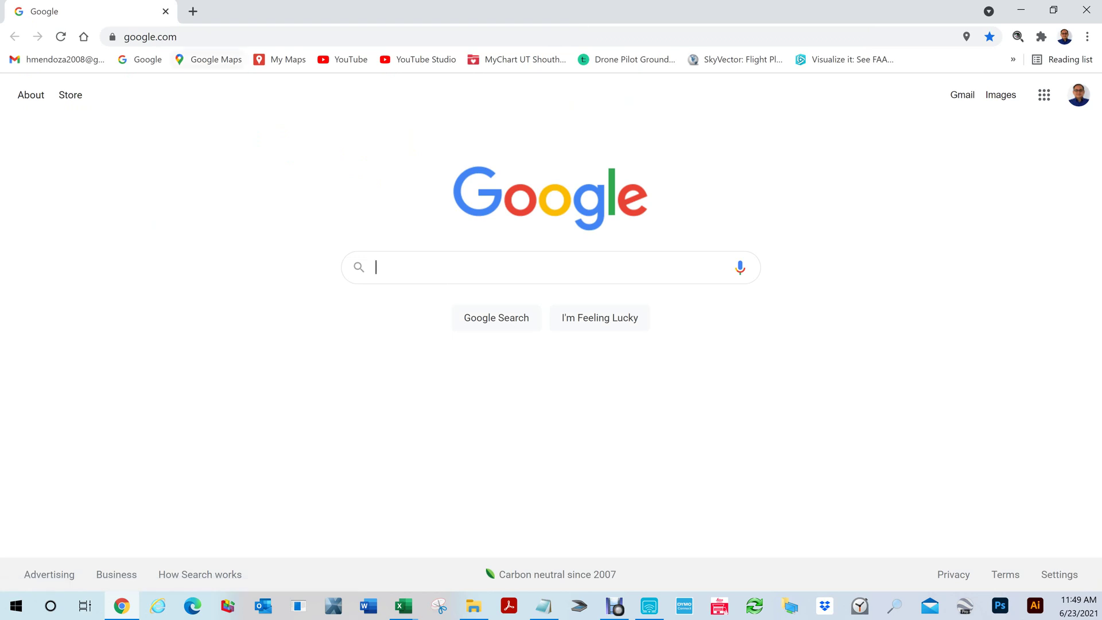
# Paste the Dropbox share link into Chrome's address bar and go to it
pyautogui.hotkey('ctrl', 'l')
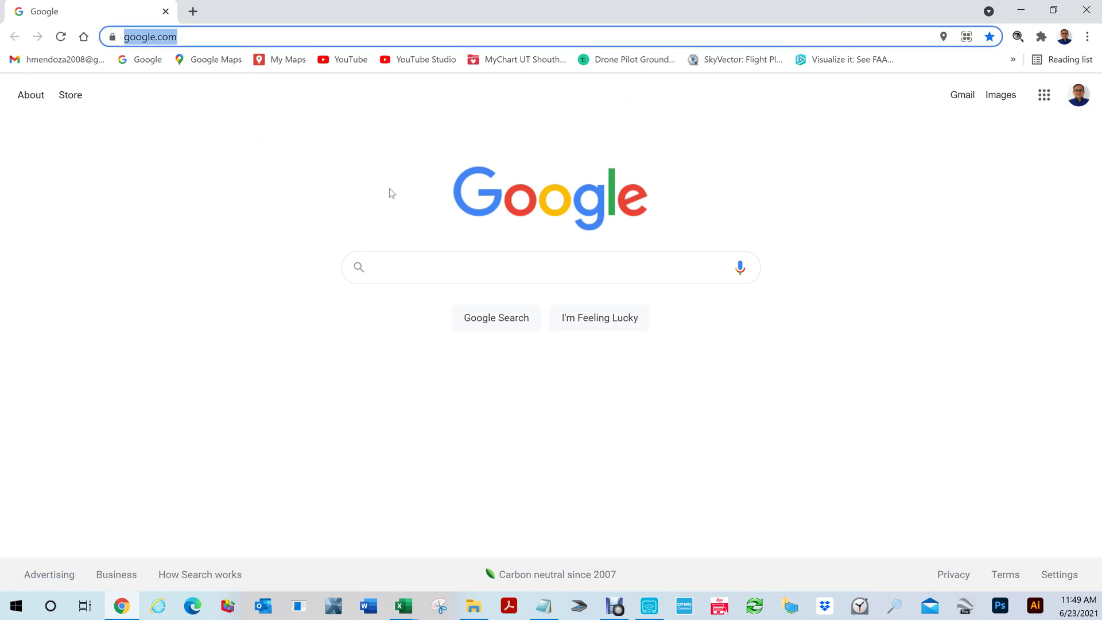
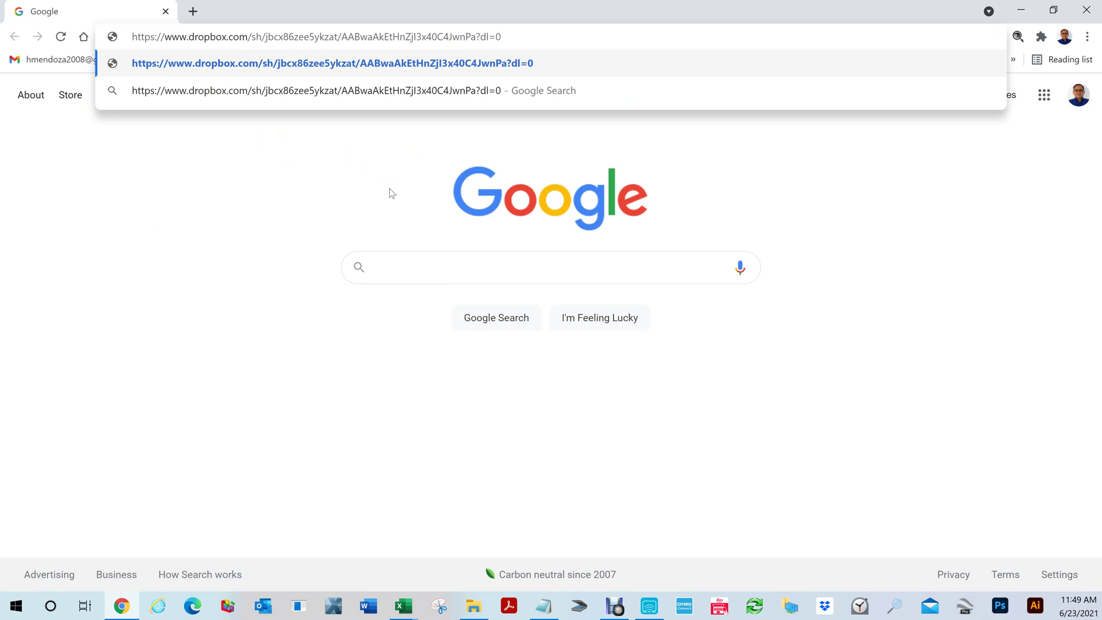
pyautogui.press('Return')
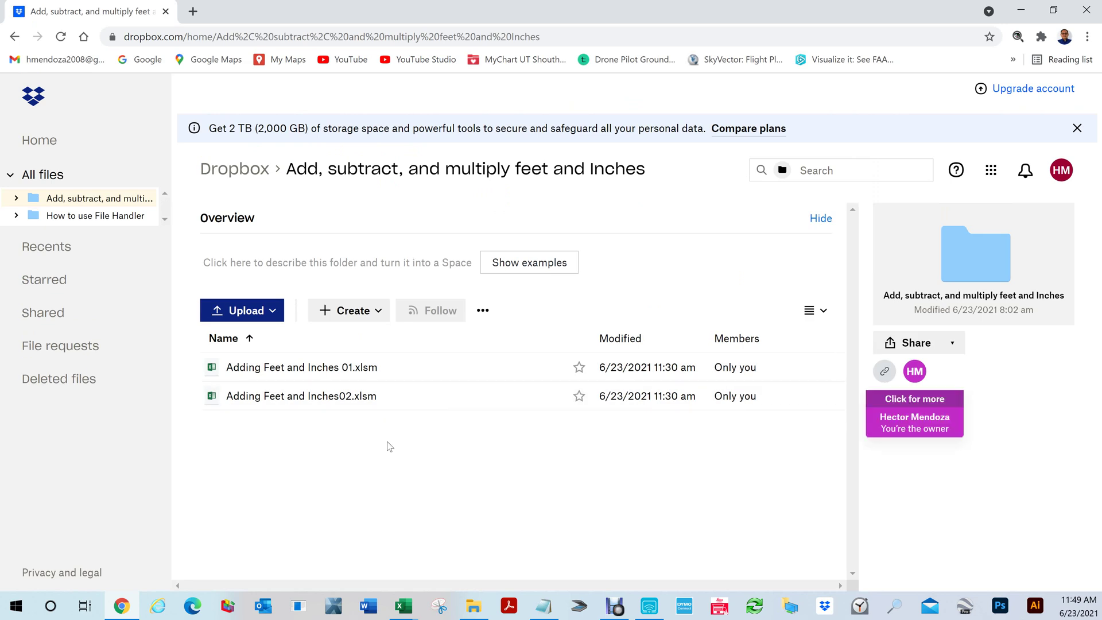
pyautogui.click(1037, 11)
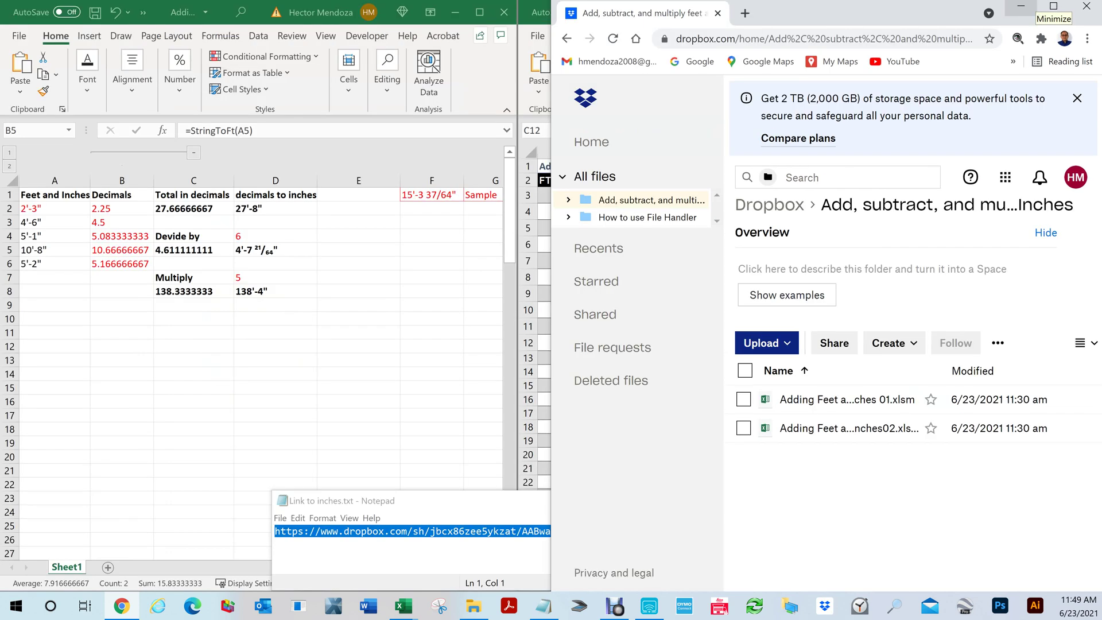